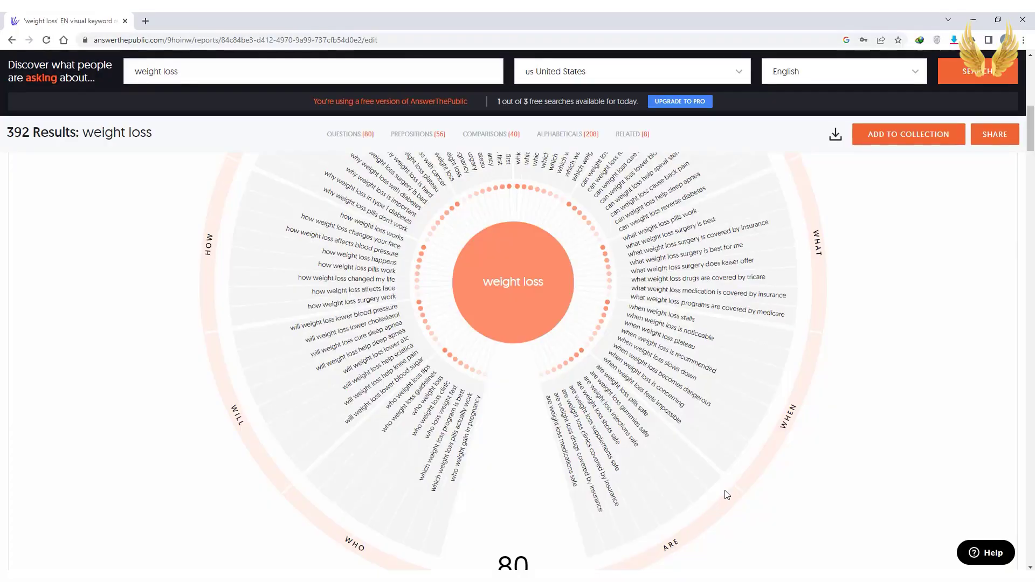
Step: Preview the results and browse other background music for the Steve AI scene
scroll(726, 495, "down", 14)
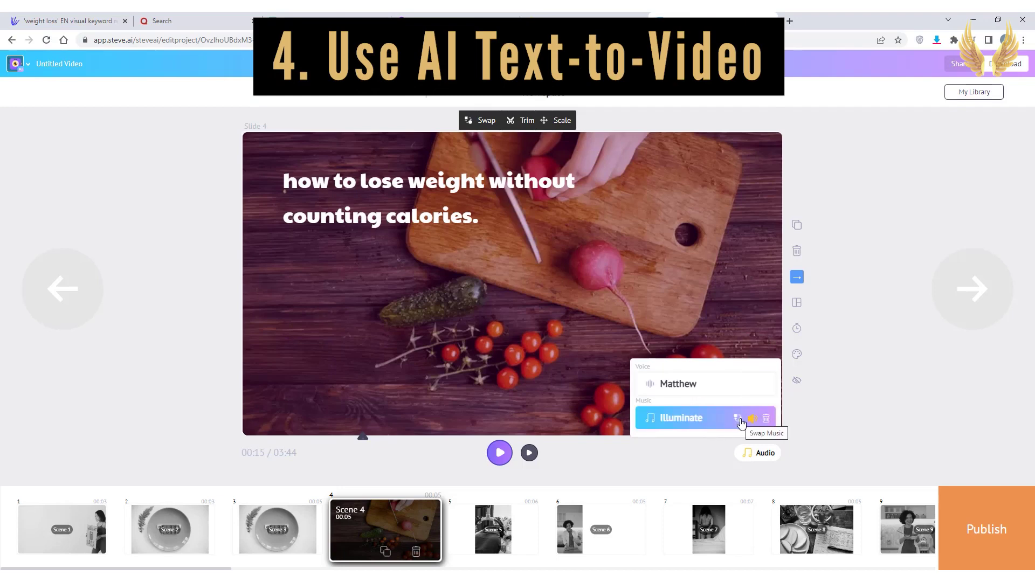
left_click(738, 419)
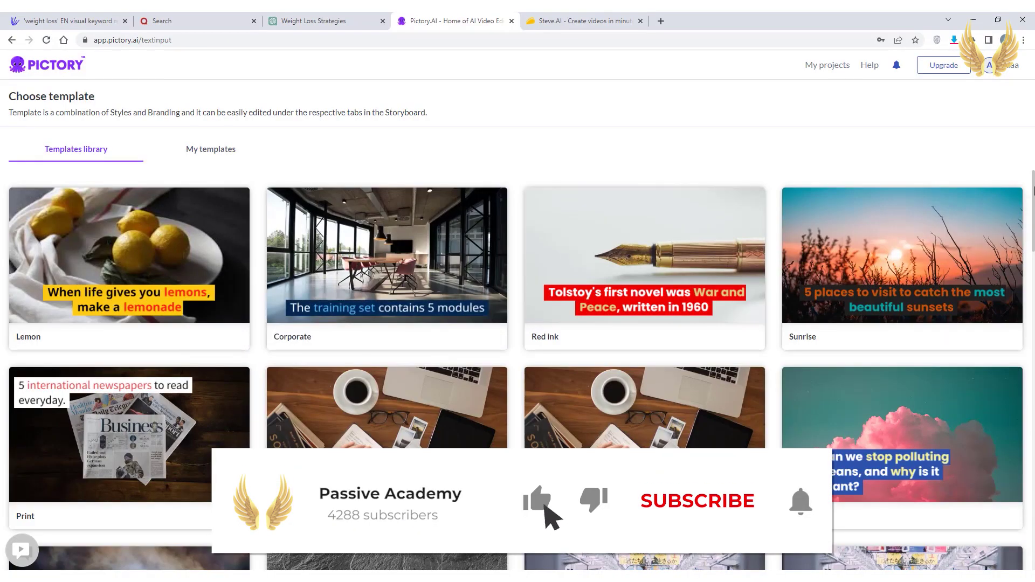
scroll(518, 324, "down", 15)
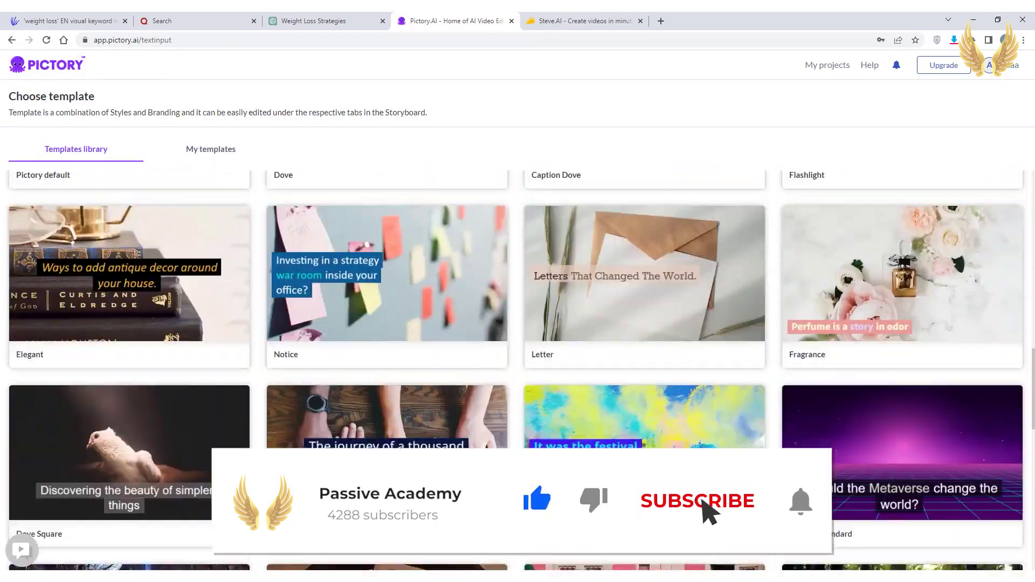
scroll(518, 324, "up", 10)
scroll(518, 323, "down", 3)
Step: Start a new ChatGPT account sign-up and paste in the e-mail address
scroll(518, 323, "up", 10)
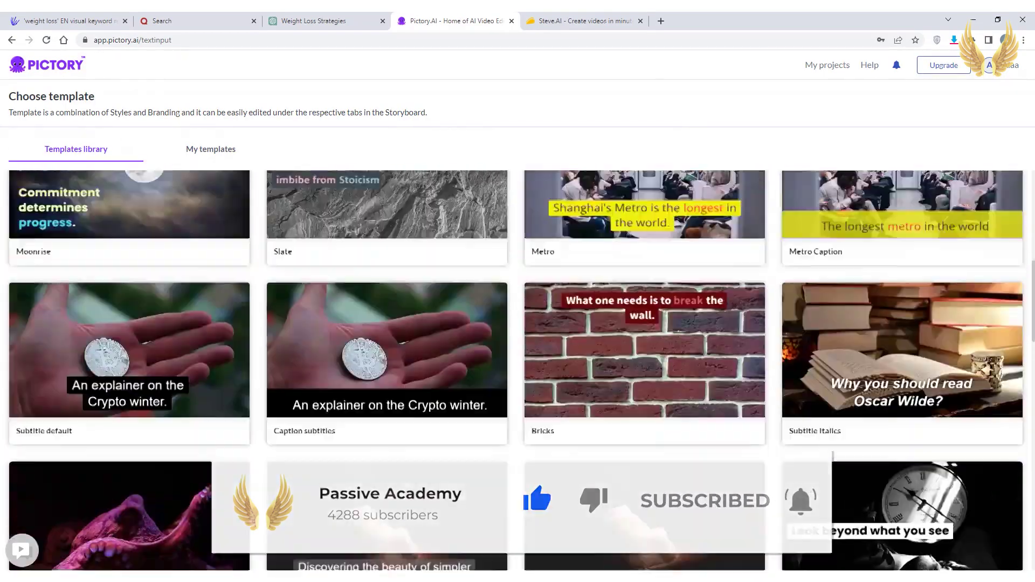
scroll(517, 323, "up", 10)
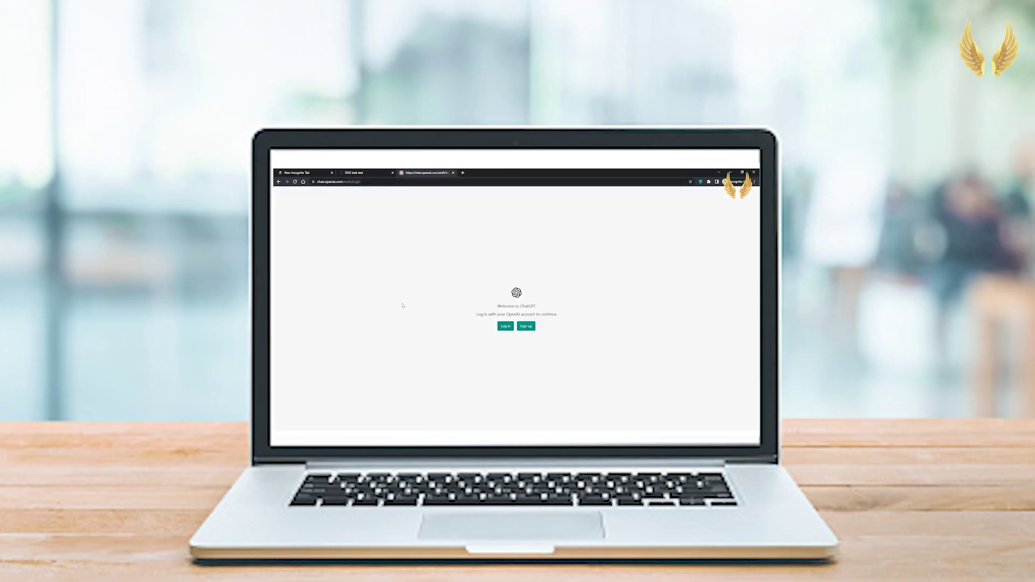
left_click(526, 326)
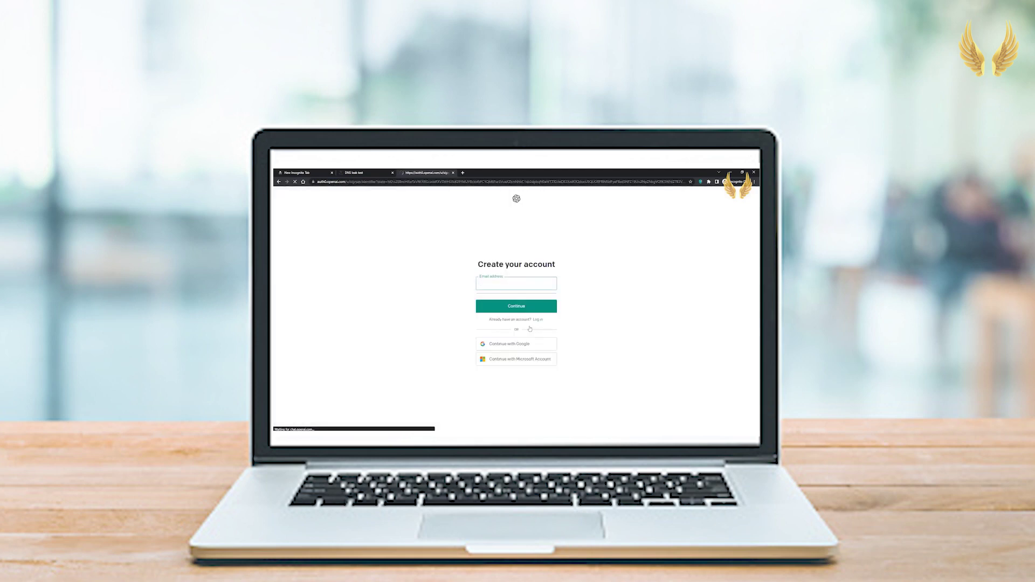
key("ctrl+v")
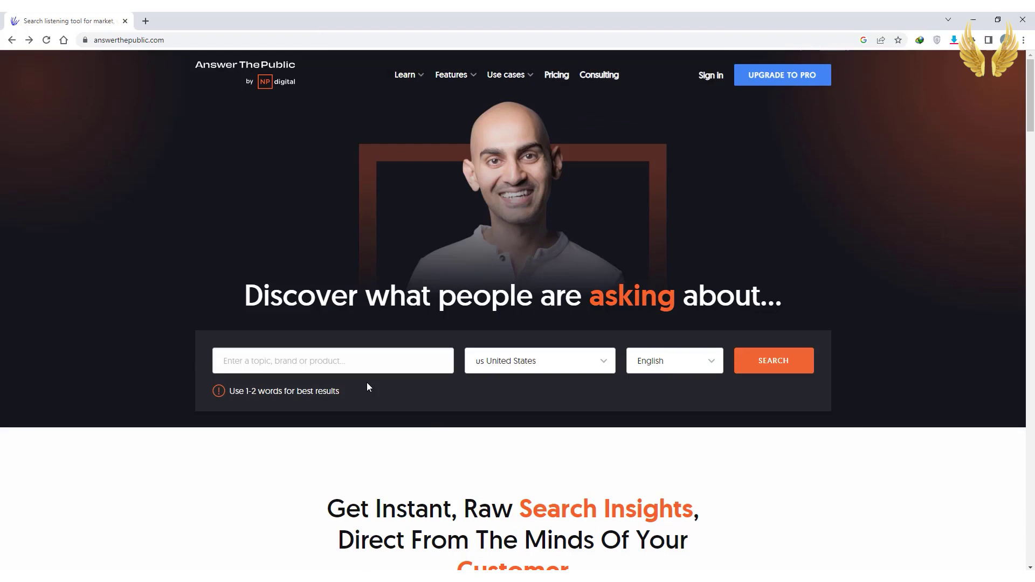
Step: Search 'weight loss' and register a free account, agreeing to the terms
left_click(351, 364)
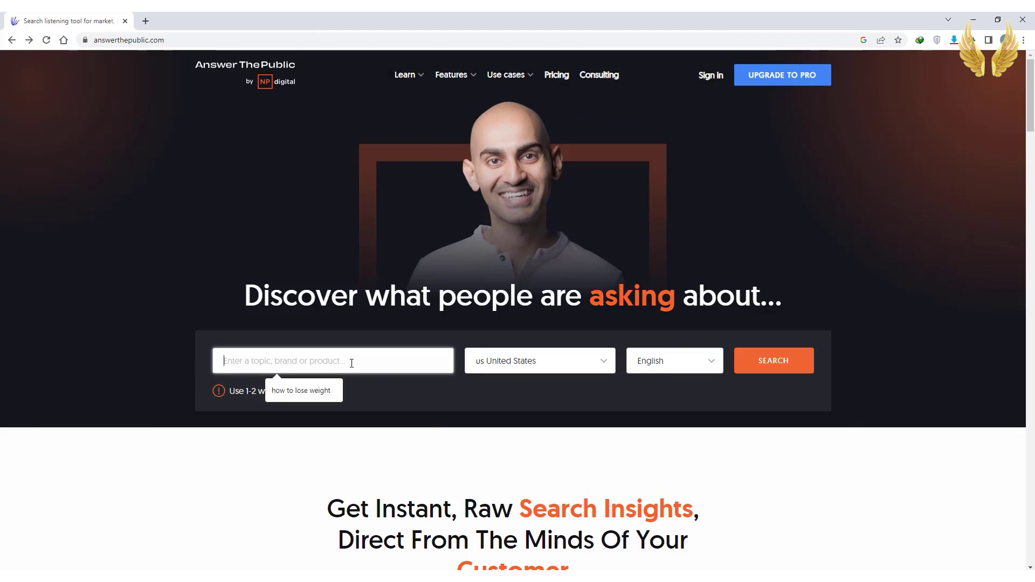
type("weight loss")
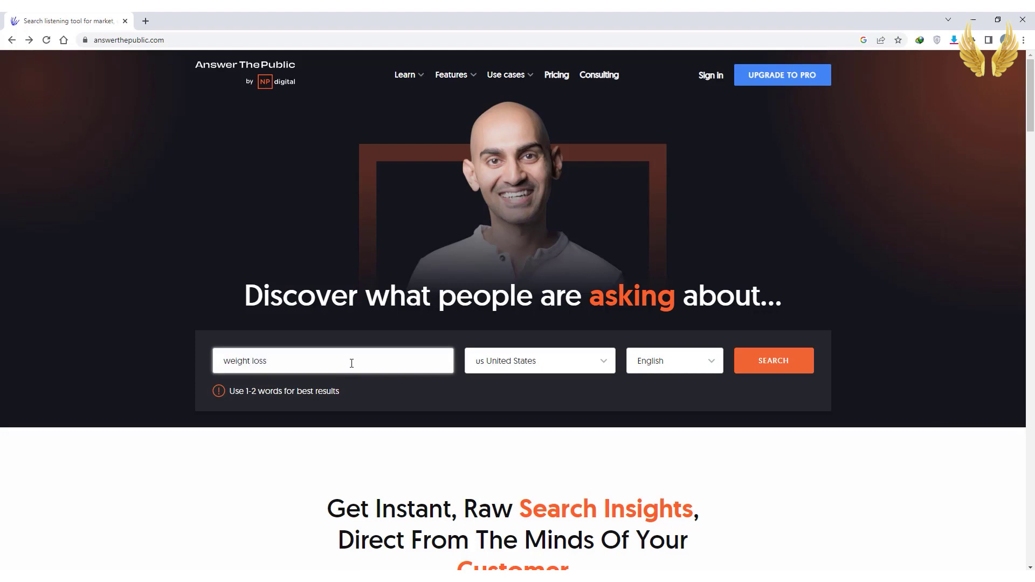
key("Return")
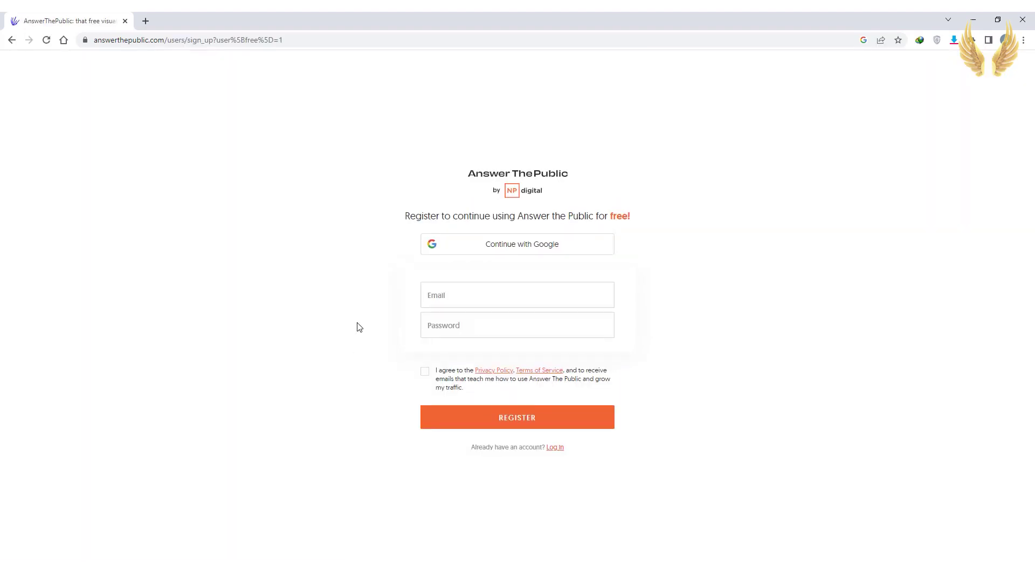
left_click(498, 327)
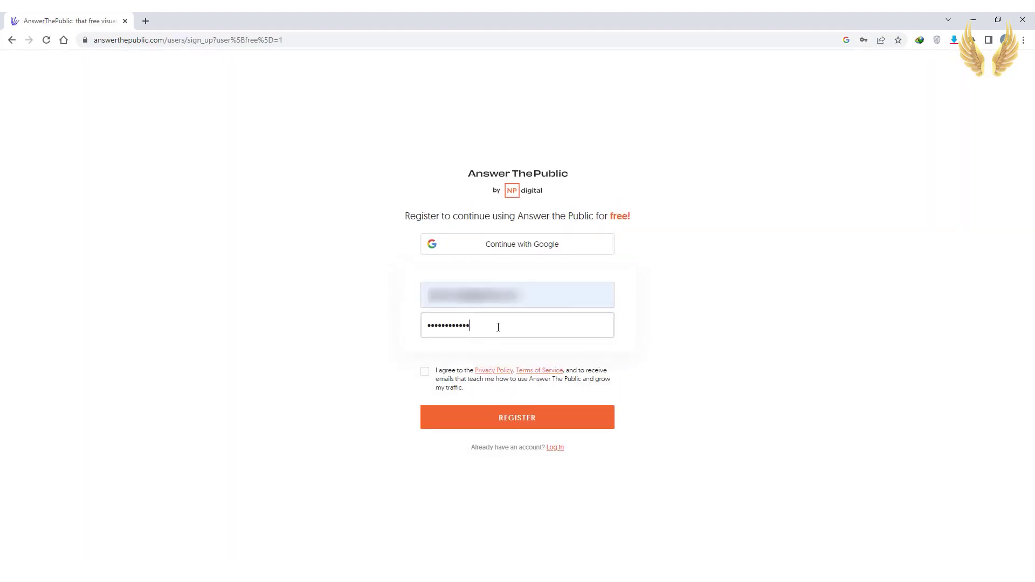
left_click(426, 373)
left_click(499, 418)
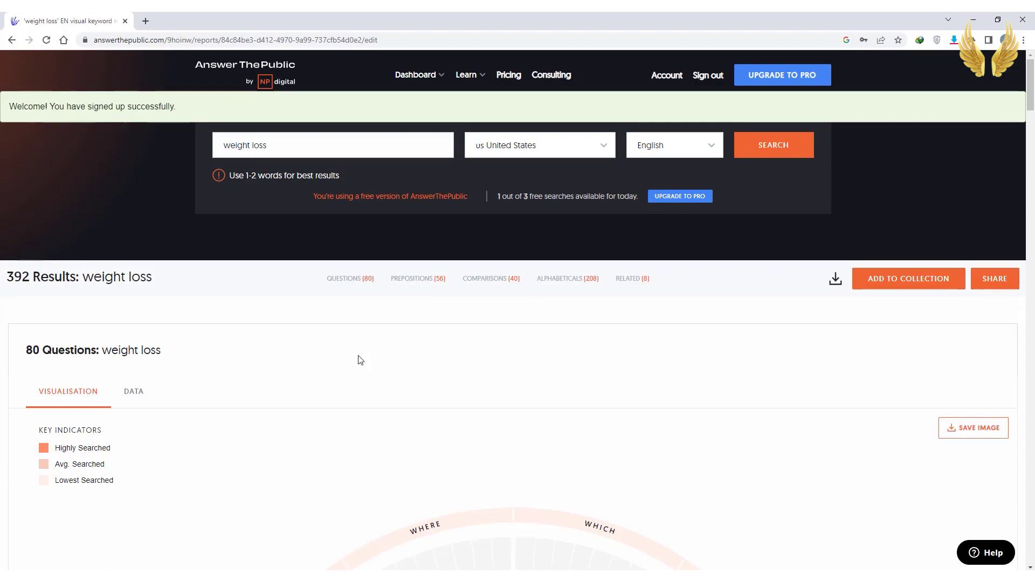
Step: Scroll through the 392 weight loss results: questions, prepositions, comparisons and related terms
scroll(359, 359, "down", 6)
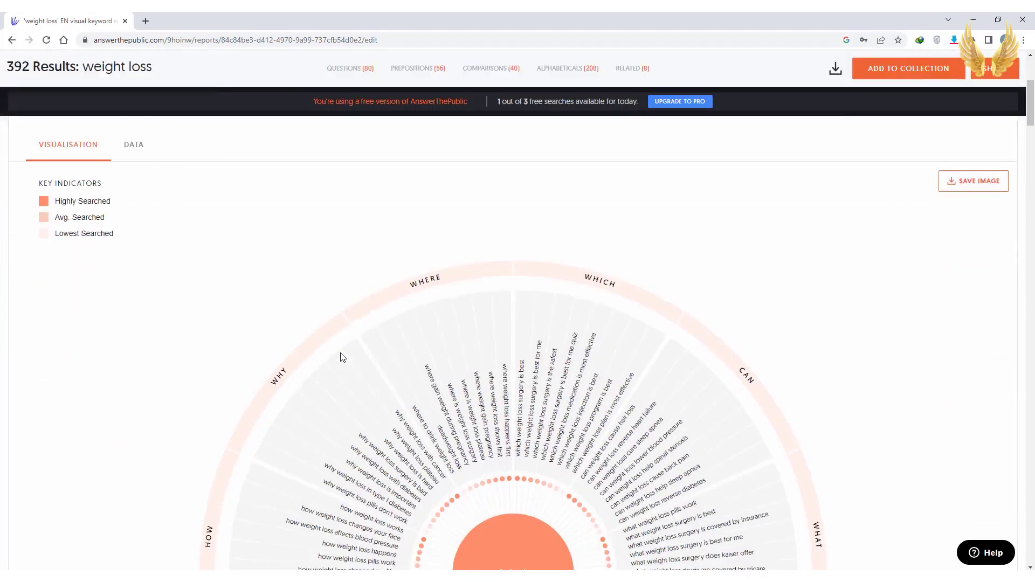
scroll(292, 396, "down", 4)
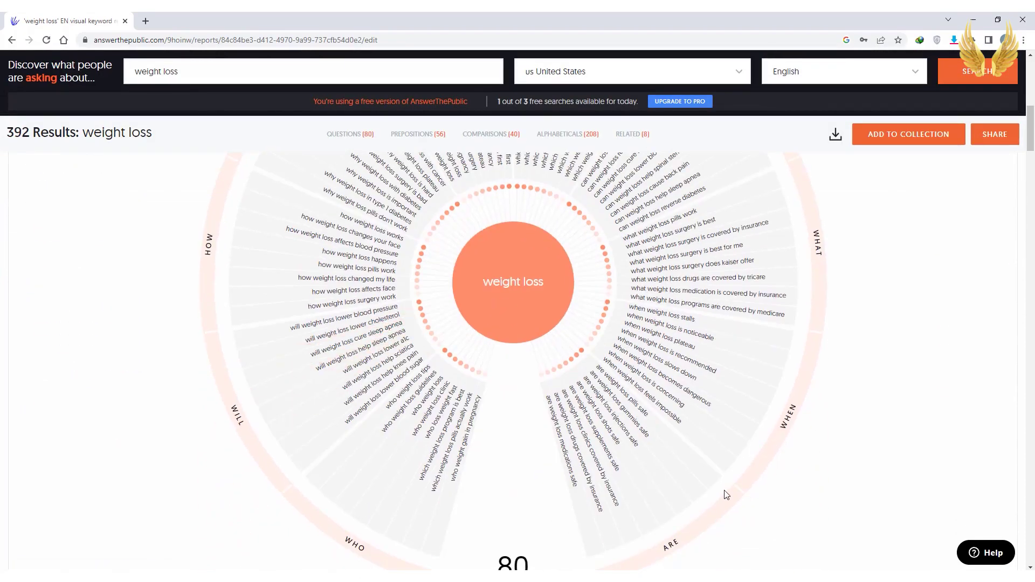
scroll(723, 493, "down", 15)
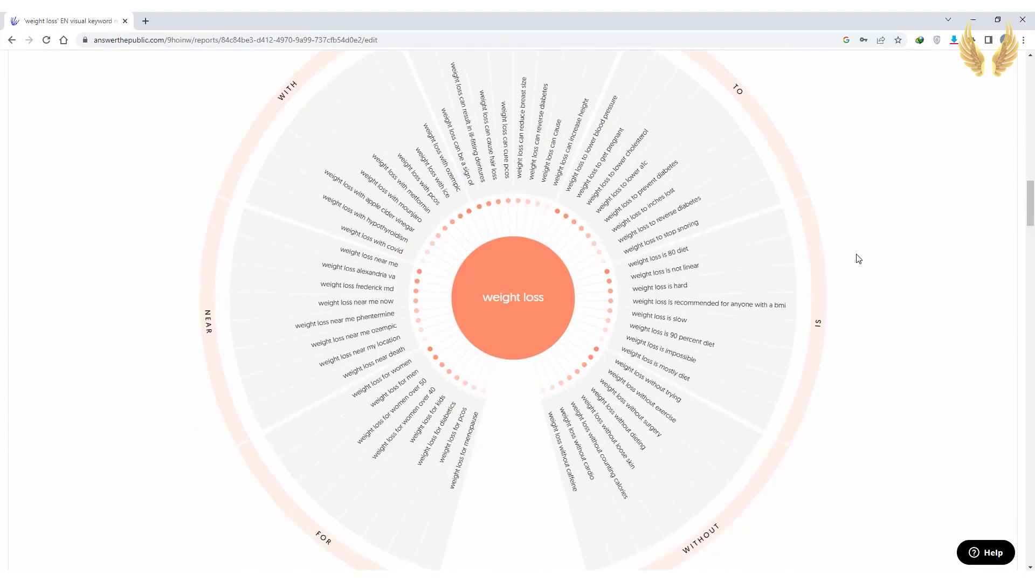
scroll(858, 259, "down", 12)
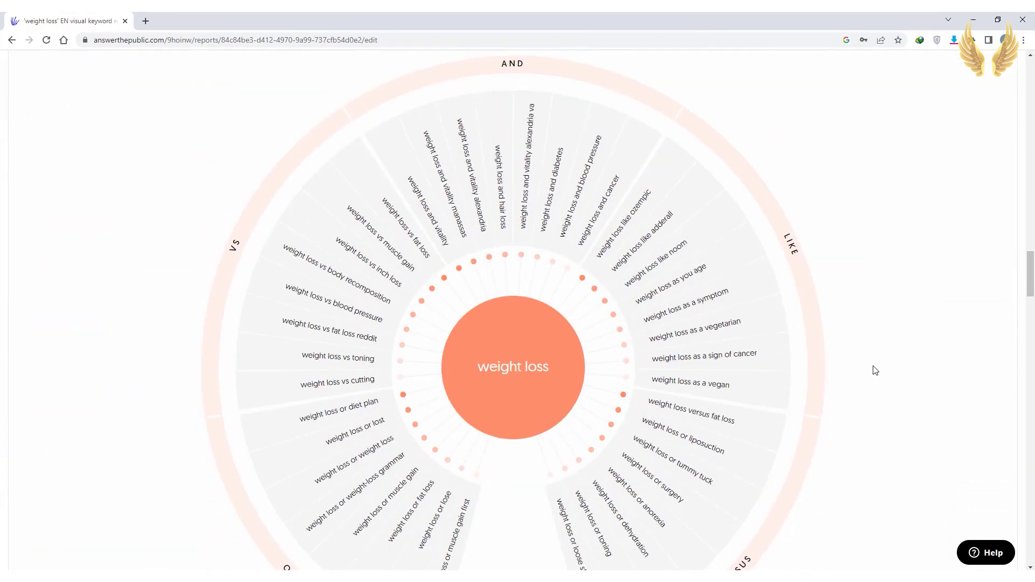
scroll(875, 370, "down", 15)
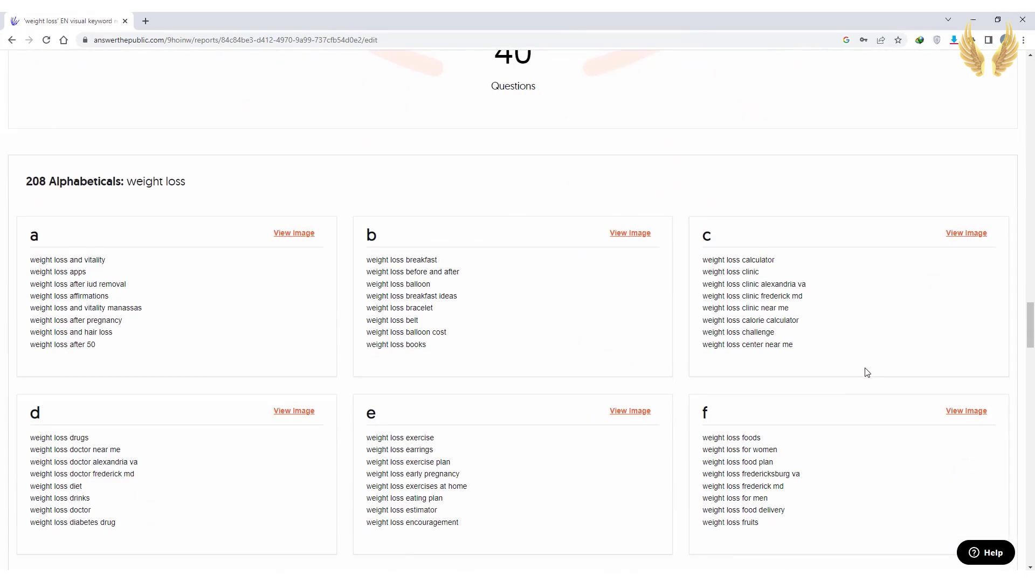
scroll(865, 373, "down", 15)
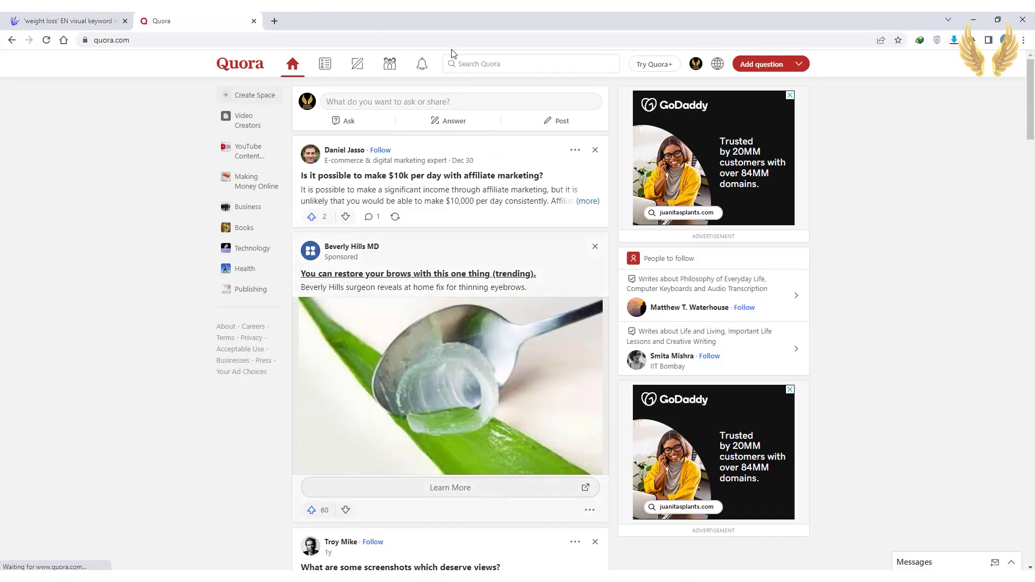
Step: Search Quora for 'weight loss' and scroll through the popular question results
left_click(452, 63)
type("weig")
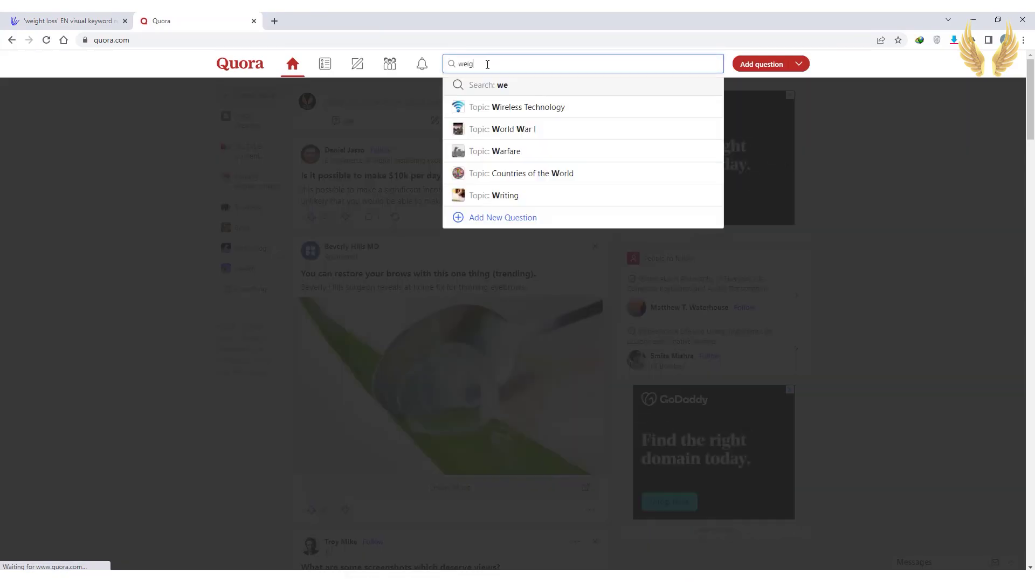
type("ht loss")
key("Return")
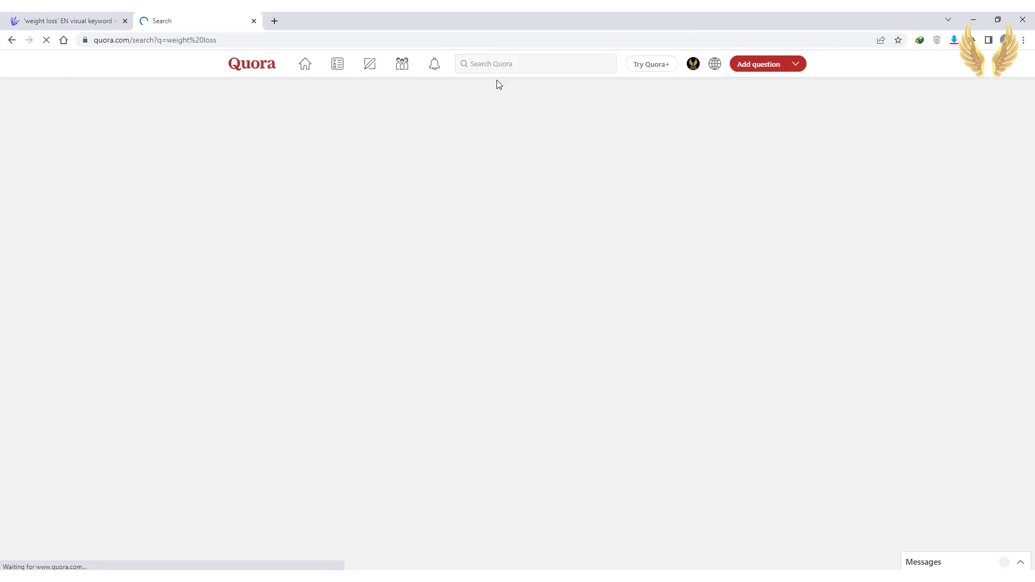
scroll(804, 357, "down", 2)
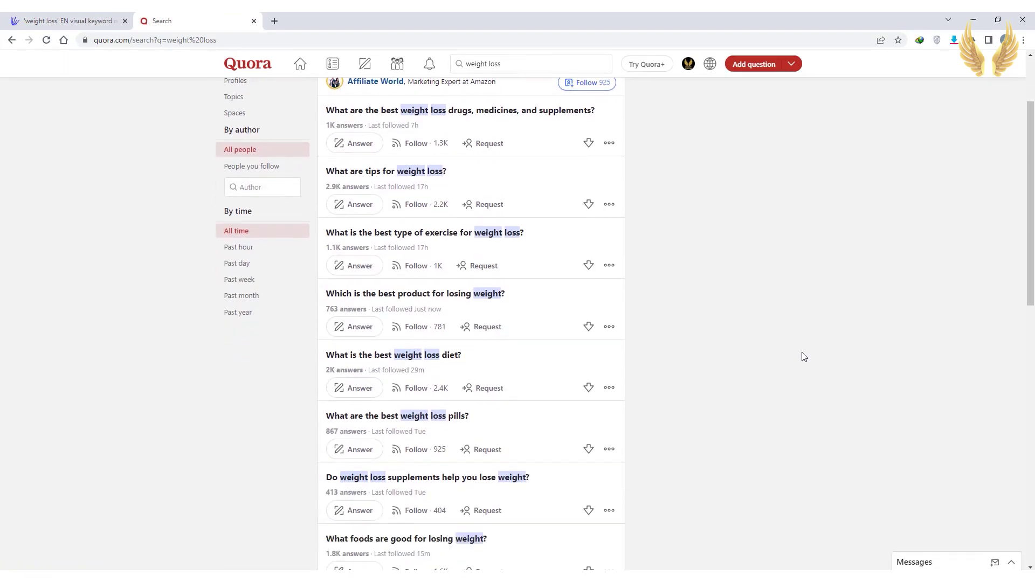
scroll(804, 357, "down", 2)
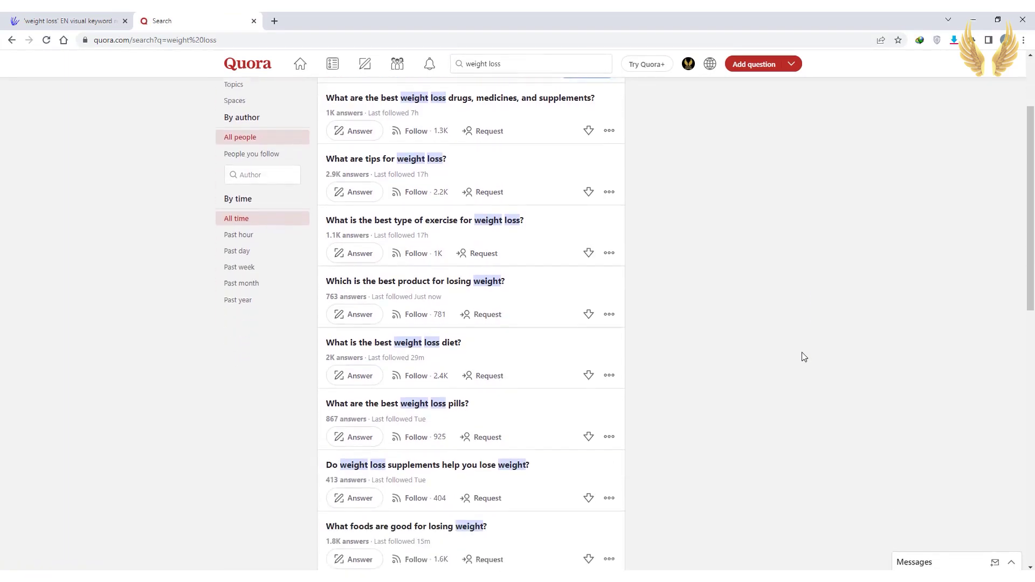
scroll(804, 357, "down", 2)
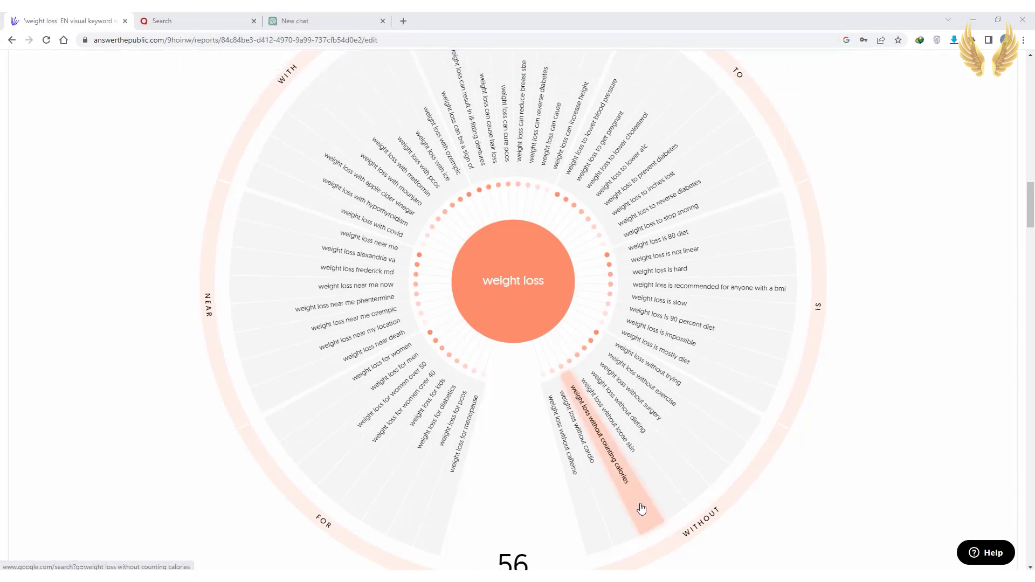
Step: Ask ChatGPT 'weight loss without counting calories' in the new chat
left_click(315, 25)
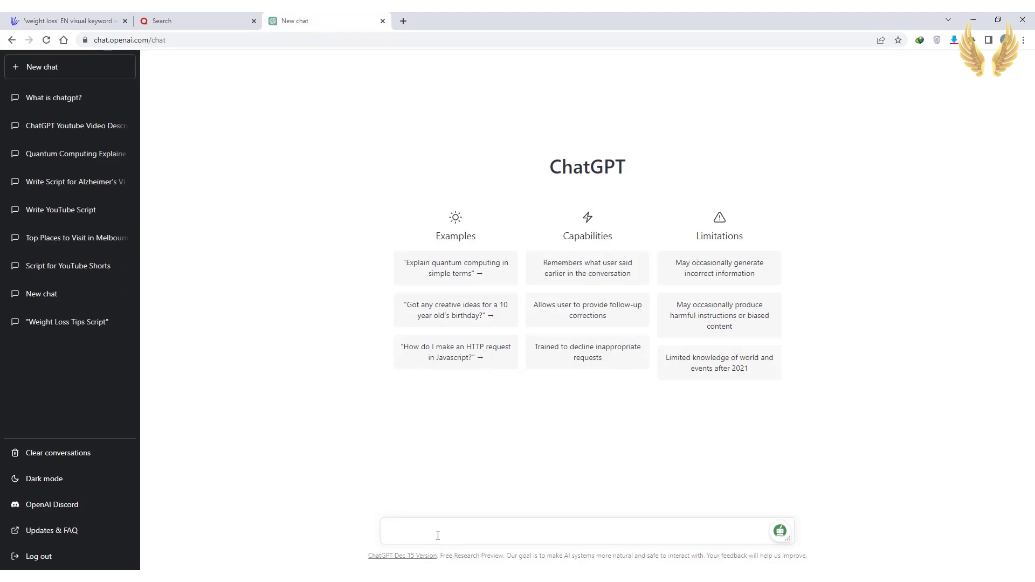
type("weight loss without counting calories")
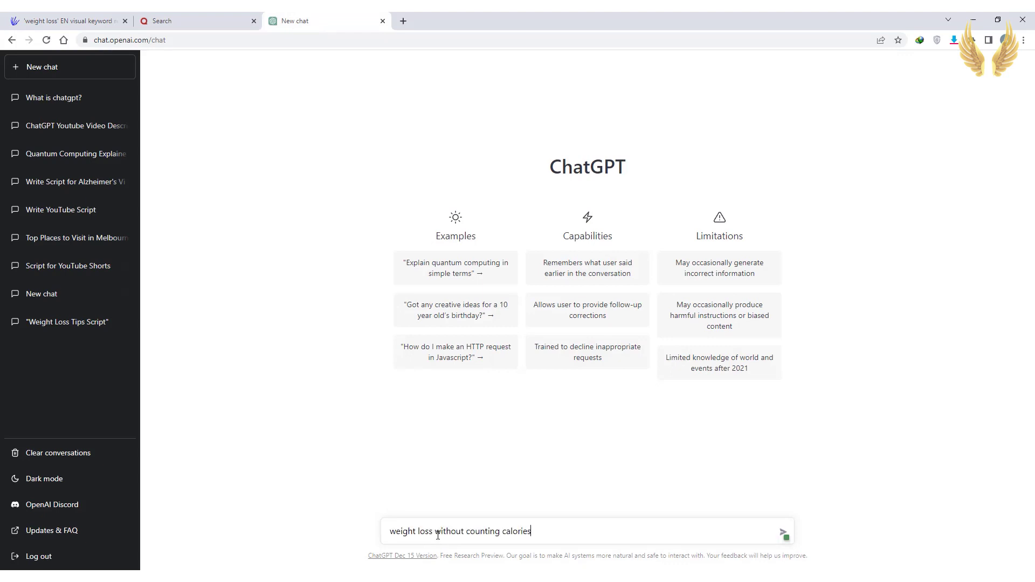
key("Return")
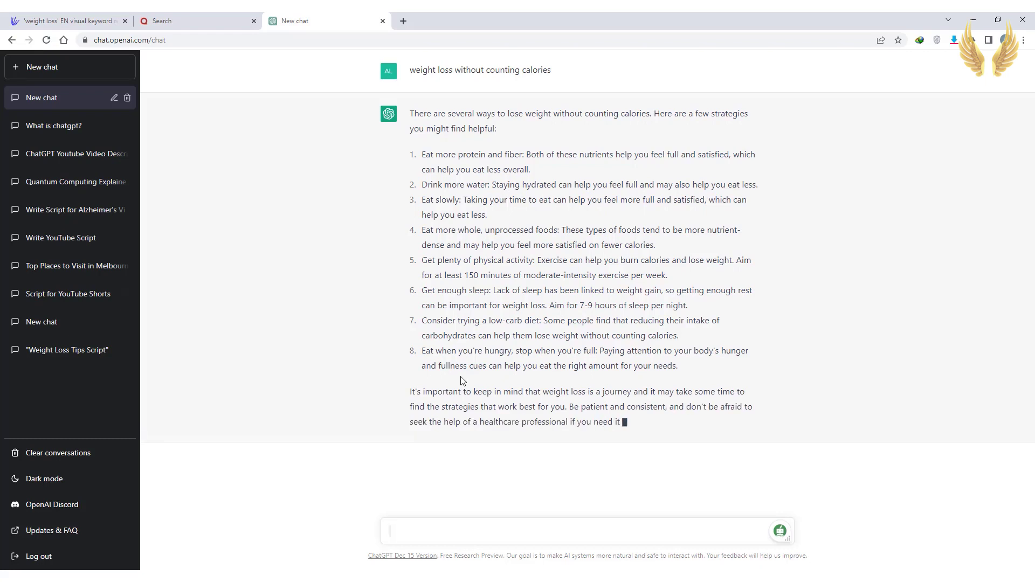
Step: Send the YouTube script prompt template filled with the topic 'weight loss without counting calories'
type("Write a script for a YouTube video about ...... and write an interesting hook with a call to action to like and subscribe for more videos about weight loss tips. And write a conclusion at the end of the video with a call to action to like and subscribe for more videos about weight loss tips.")
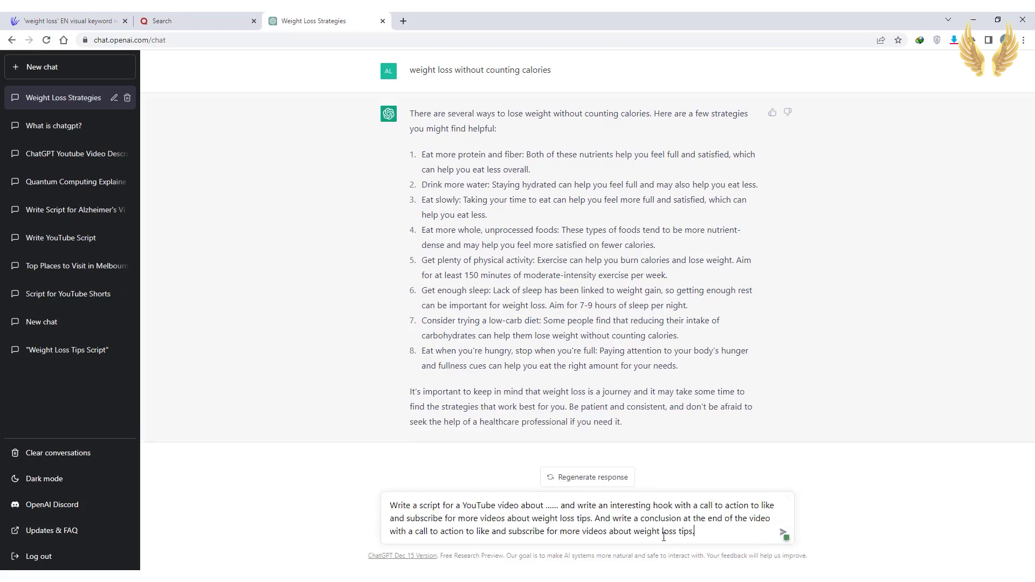
left_click_drag(551, 69, 412, 67)
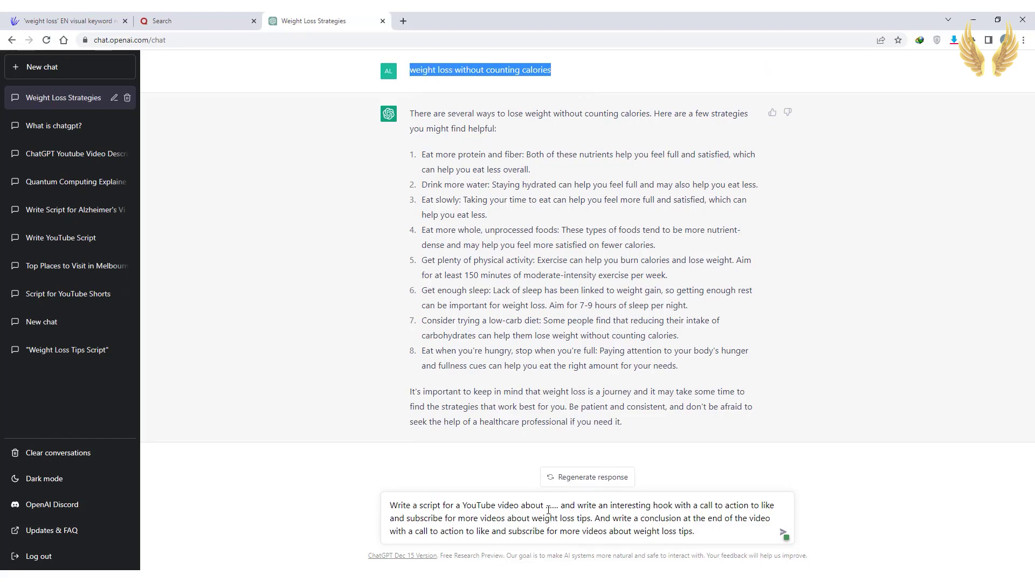
left_click_drag(546, 506, 553, 506)
type("weight loss without counting calories")
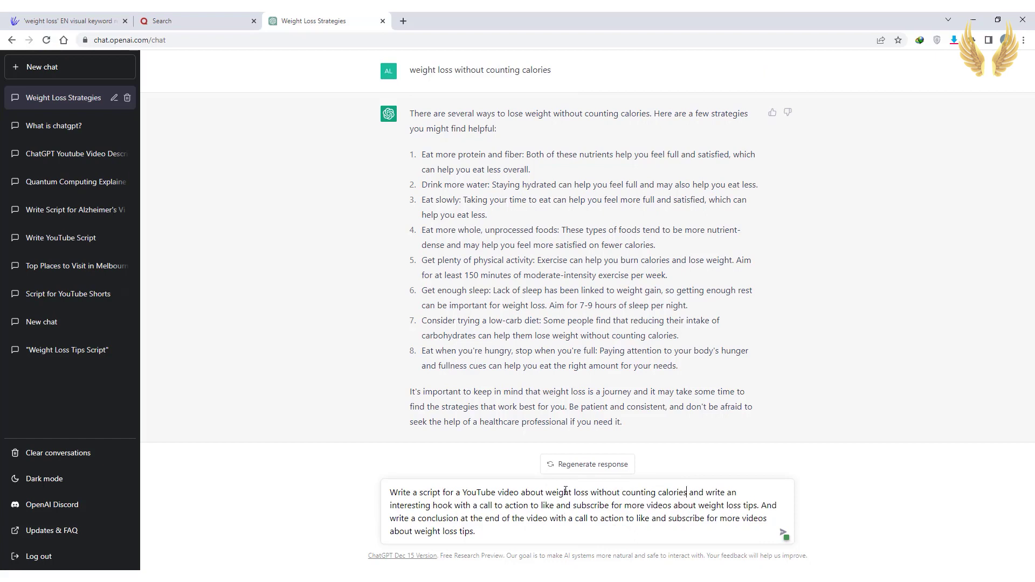
type(".")
left_click(783, 533)
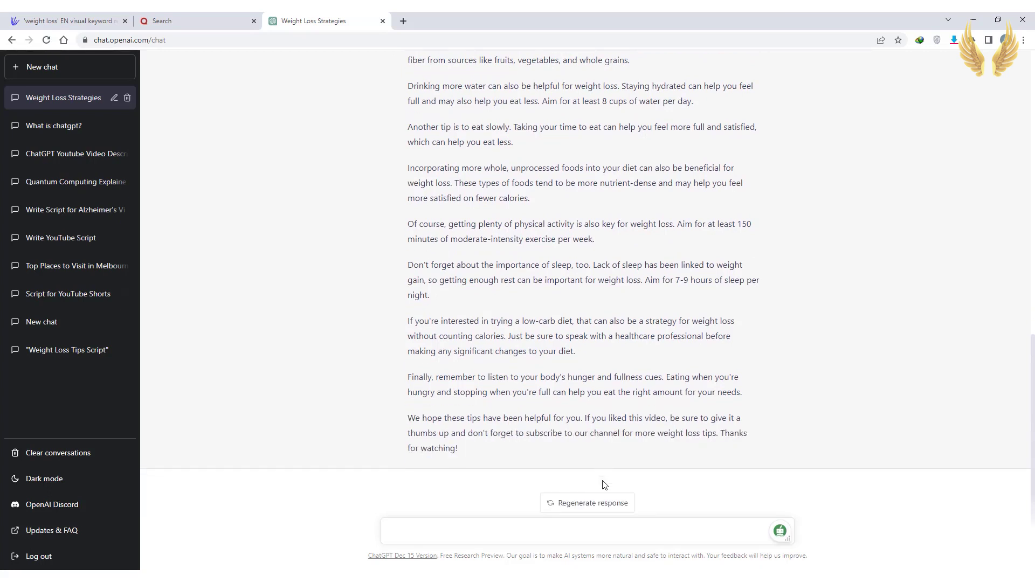
scroll(770, 393, "up", 4)
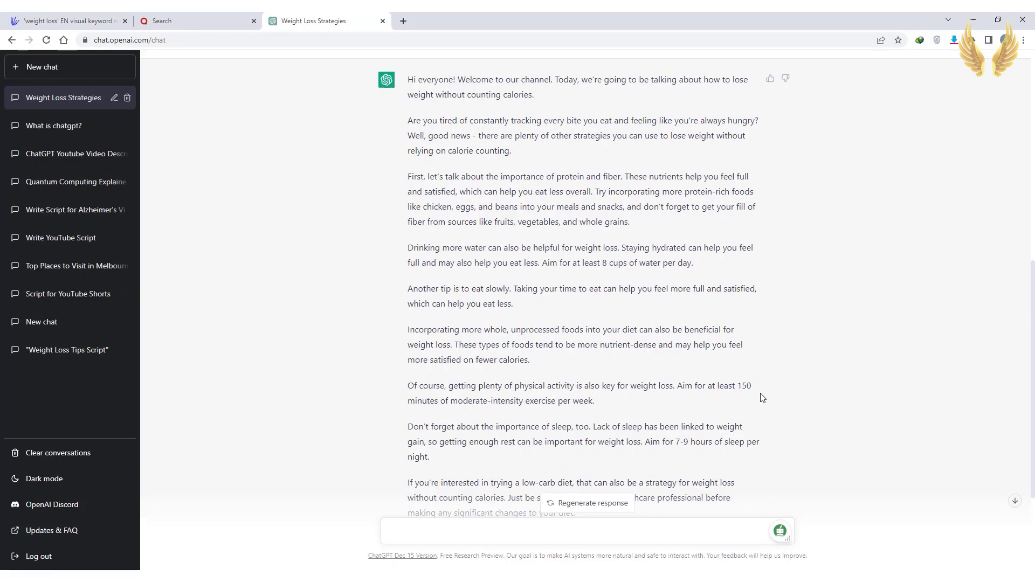
scroll(762, 397, "up", 8)
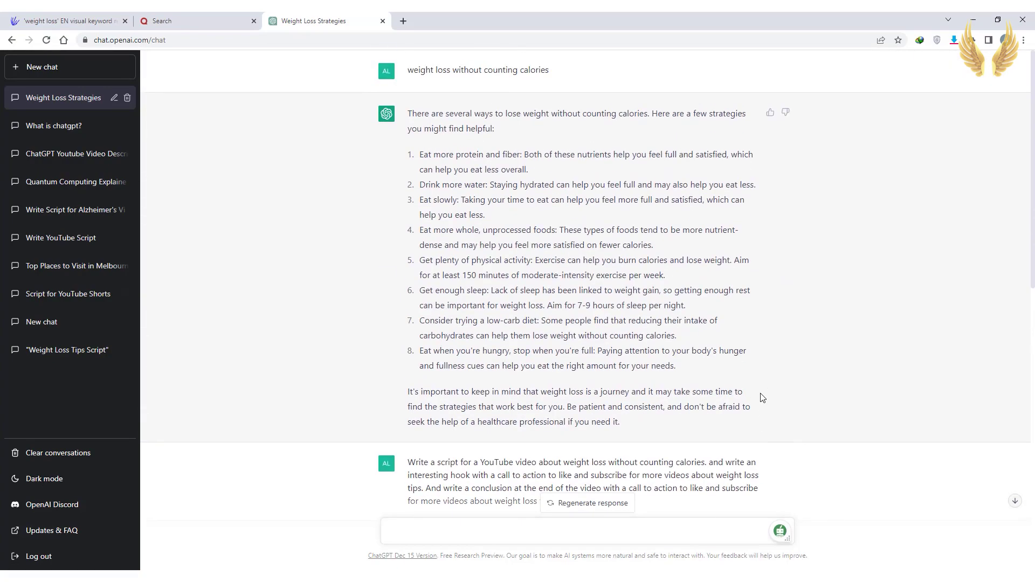
scroll(763, 398, "down", 7)
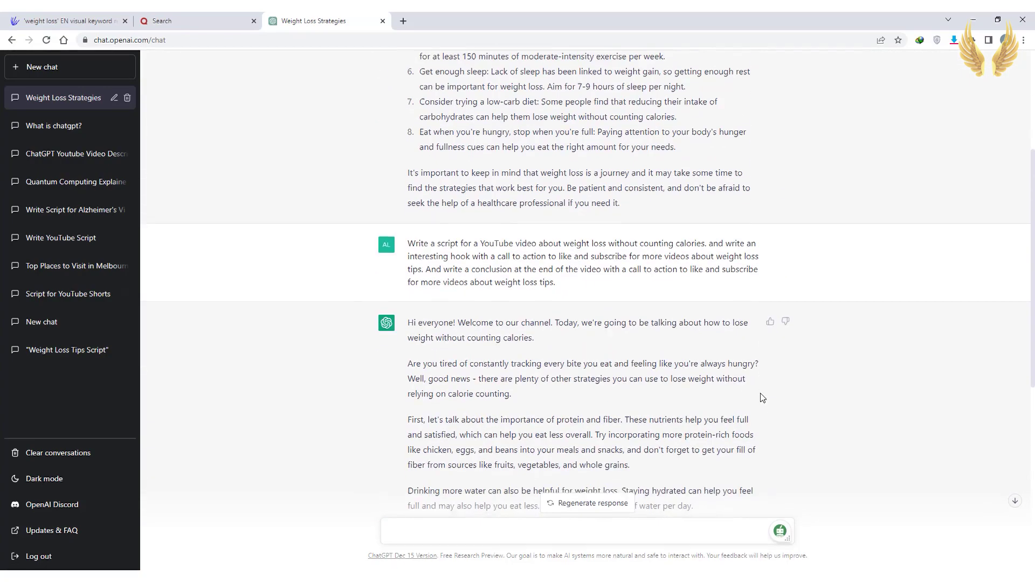
scroll(762, 397, "down", 1)
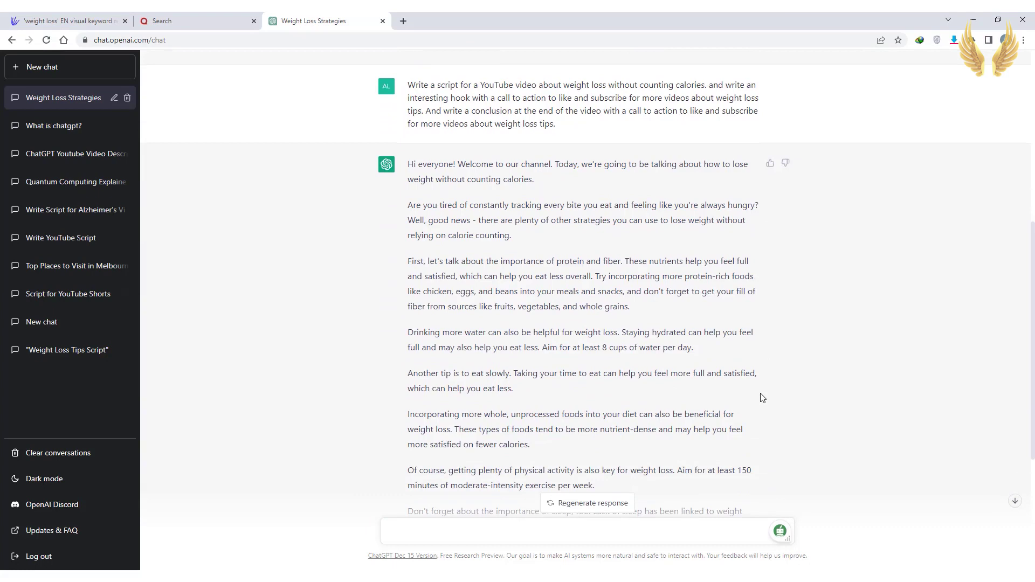
scroll(762, 397, "down", 1)
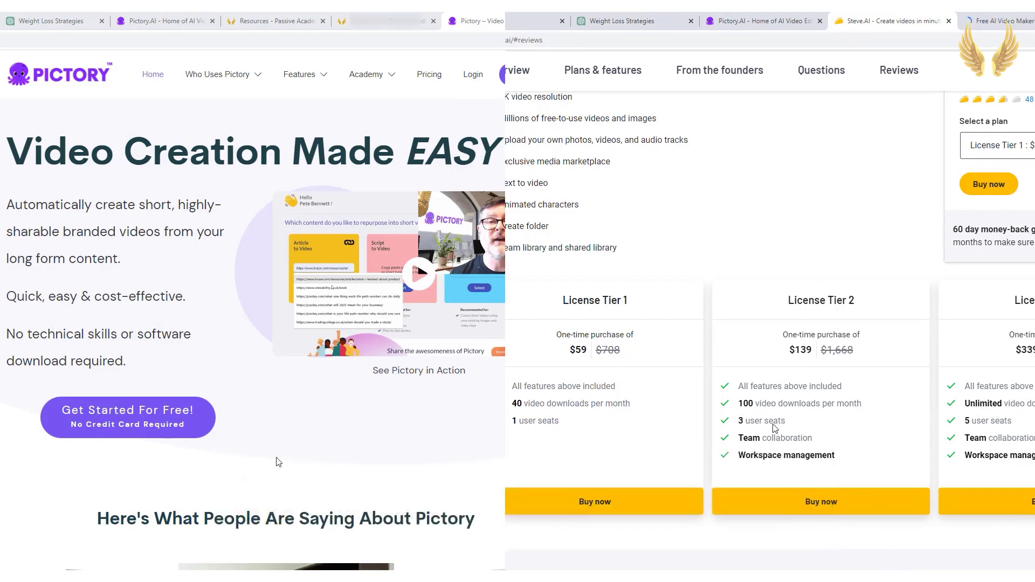
Step: Enter an account password and sign up for a free Pictory account
left_click_drag(739, 420, 755, 427)
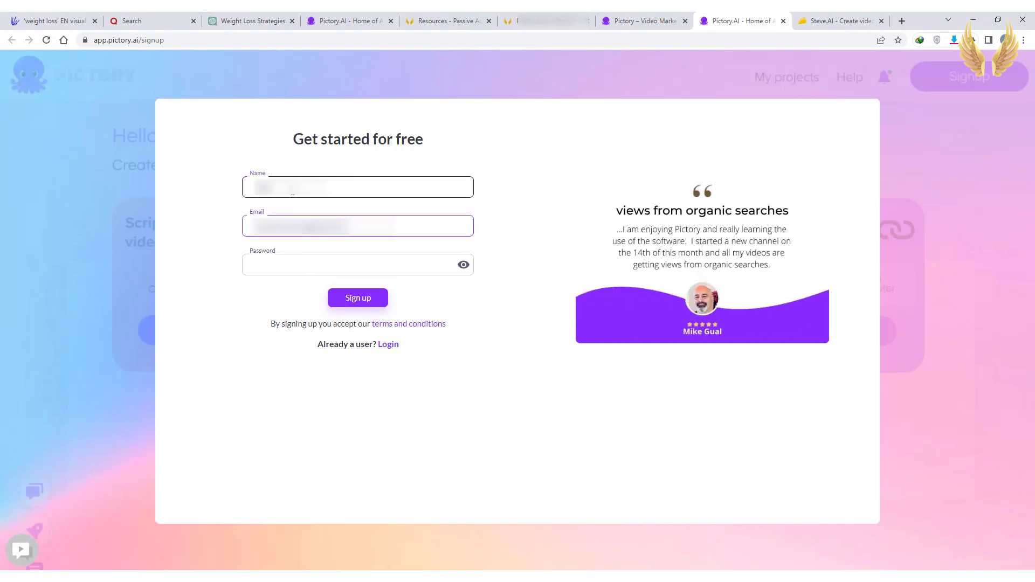
left_click(310, 264)
type("•••••••••••••")
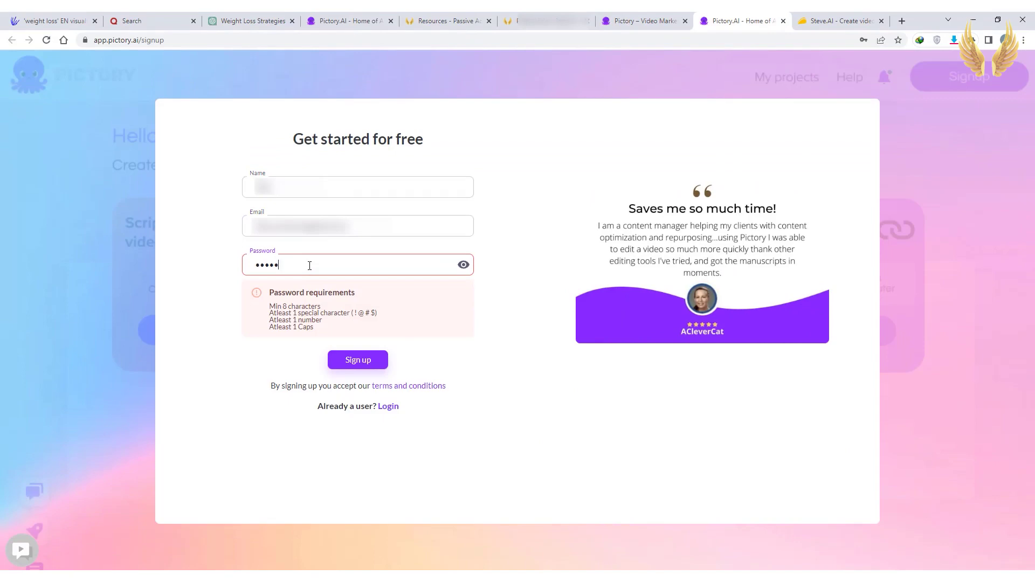
left_click(358, 297)
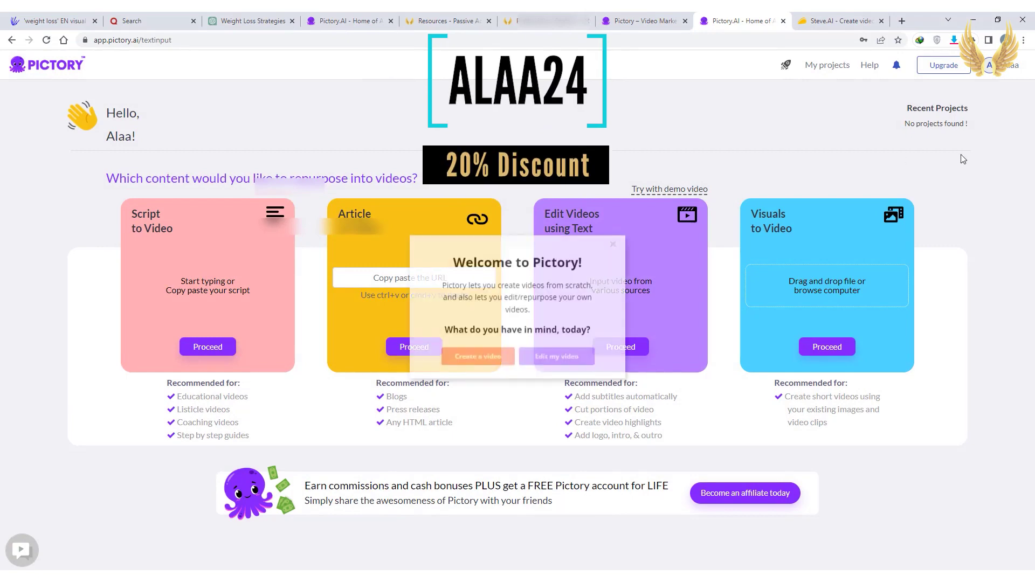
Step: Choose the Premium plan with yearly billing and enter a discount coupon code
left_click(956, 68)
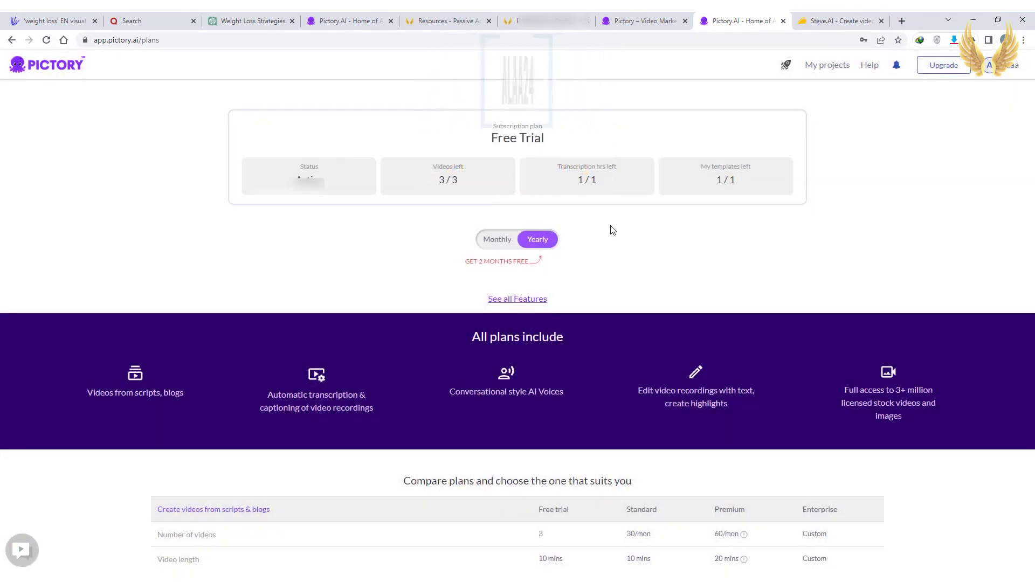
scroll(605, 232, "down", 3)
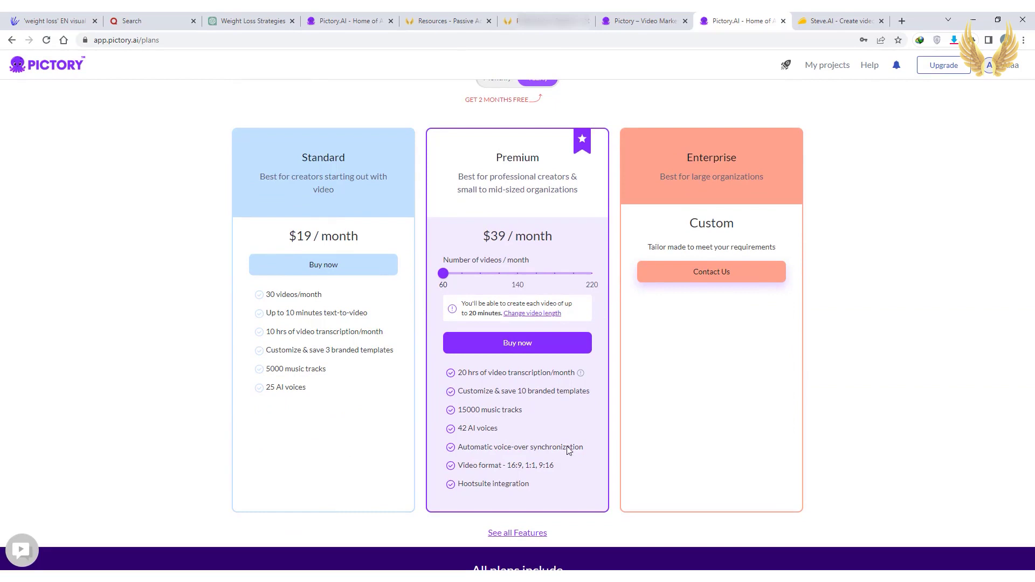
left_click(528, 346)
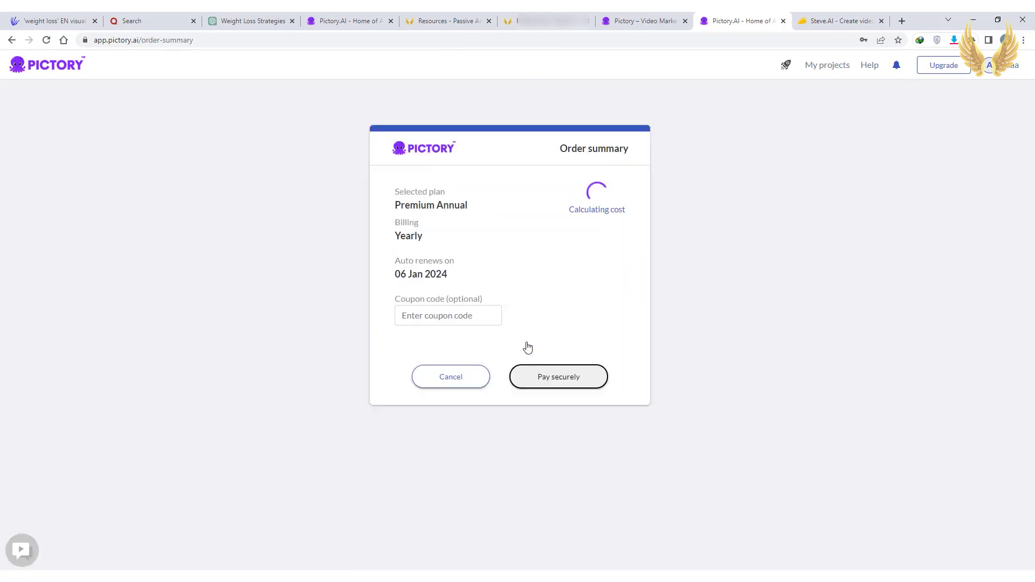
left_click(463, 312)
type("alaa24")
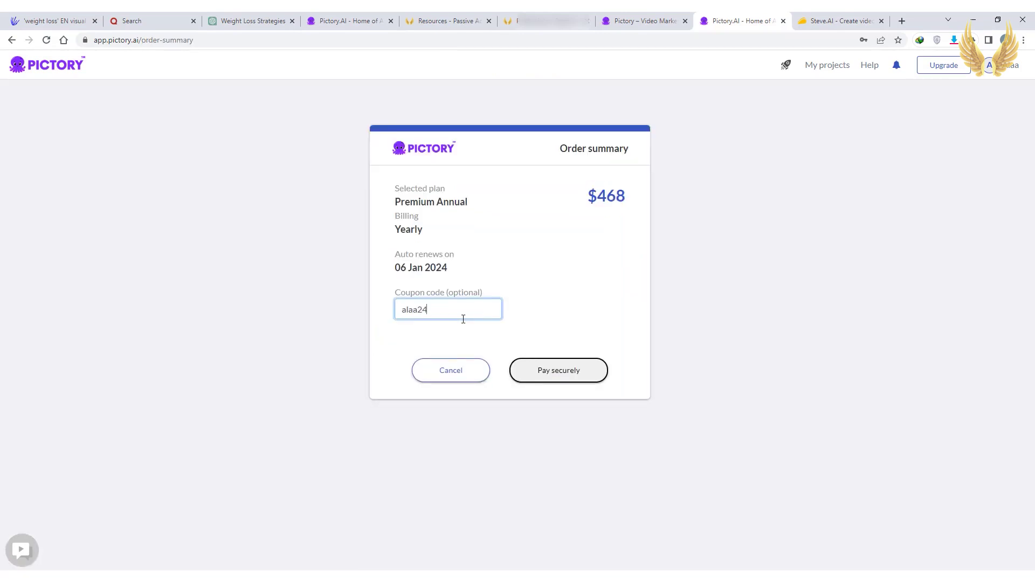
left_click(531, 319)
Step: Confirm the 20% coupon discount (-$93.60), then start a new Script to Video project
left_click(556, 370)
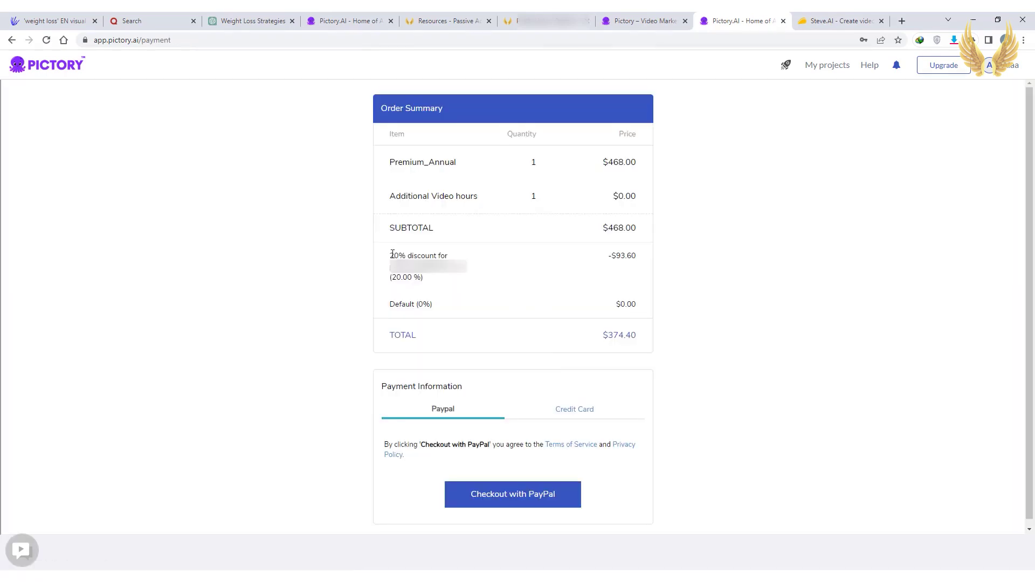
left_click_drag(390, 256, 450, 259)
left_click_drag(608, 256, 645, 262)
left_click(608, 263)
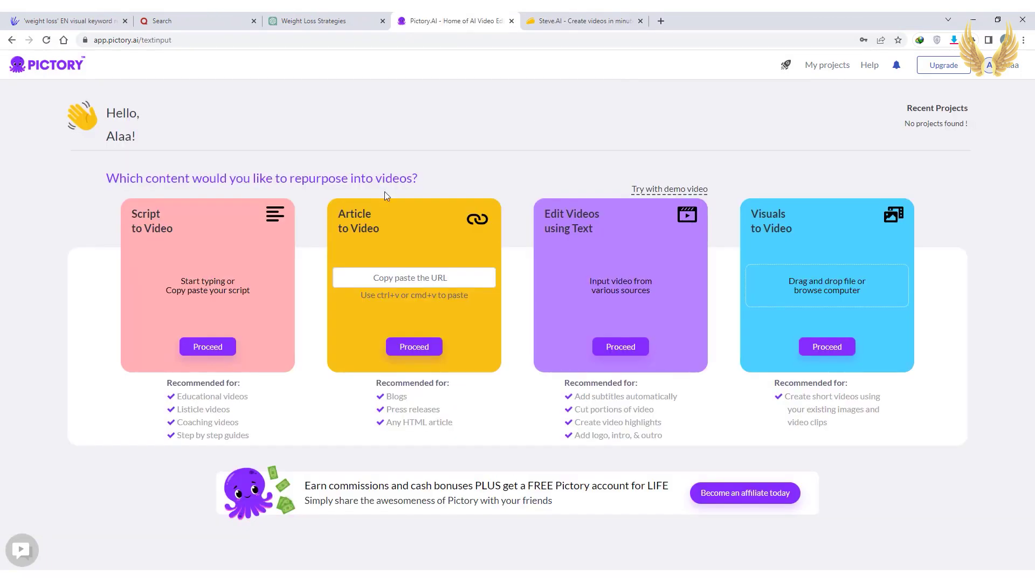
left_click(207, 347)
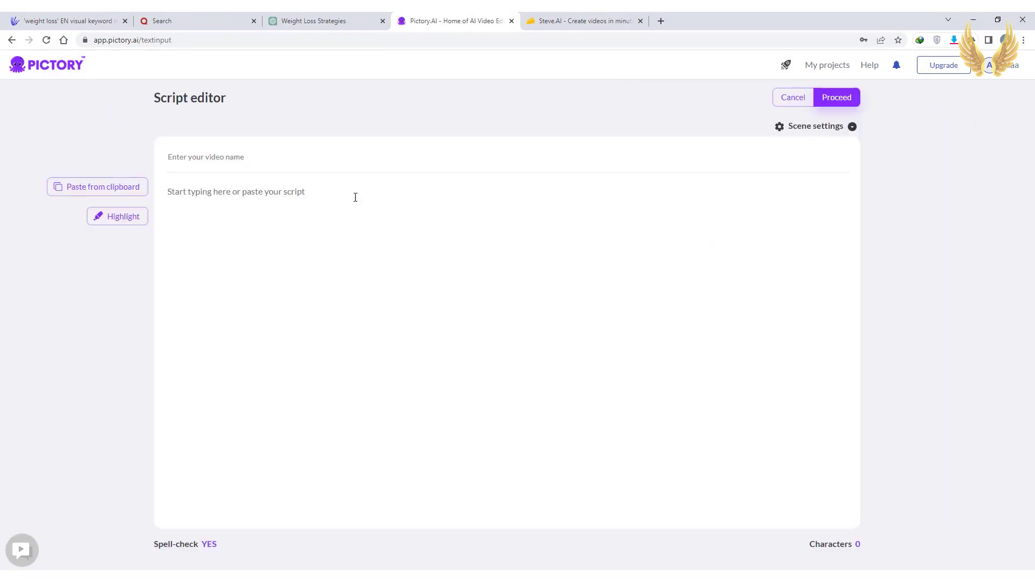
Step: Copy the ChatGPT weight-loss script and paste it into Pictory's script editor
left_click(349, 13)
left_click_drag(416, 201, 460, 448)
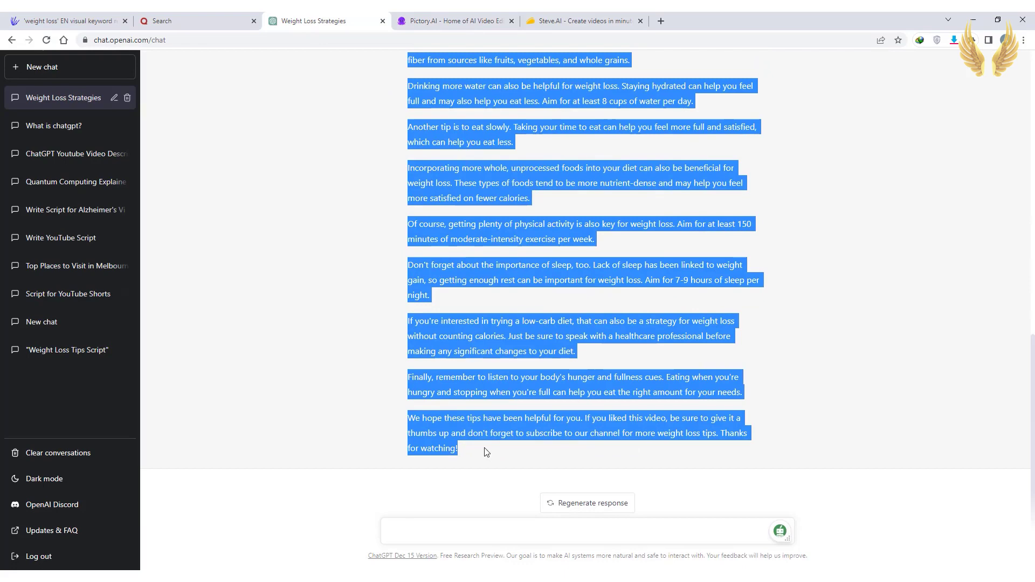
right_click(491, 417)
left_click(507, 423)
left_click(456, 20)
key("ctrl+v")
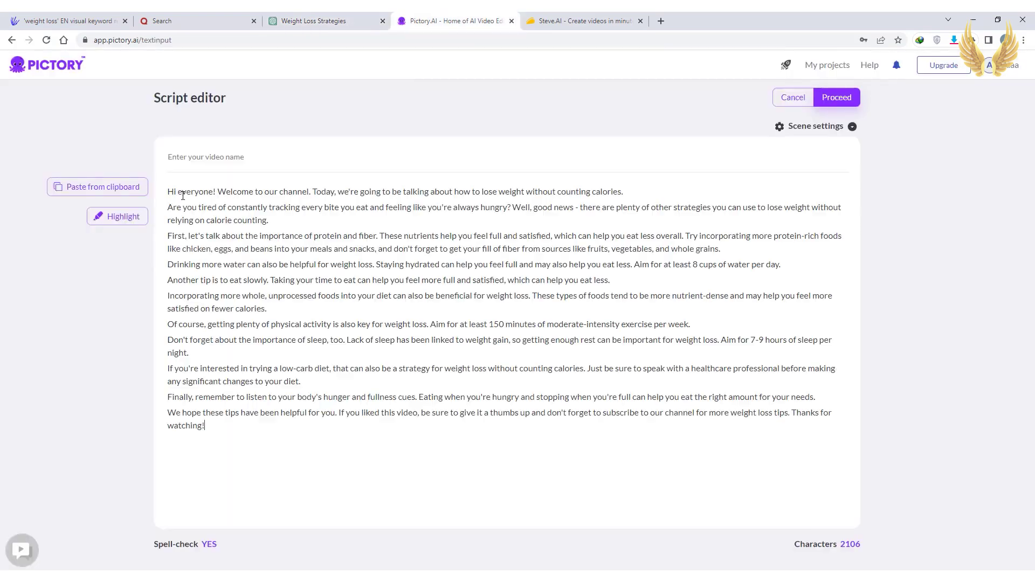
Step: Break the greeting and following sentences onto their own short lines
left_click(314, 192)
key("Return")
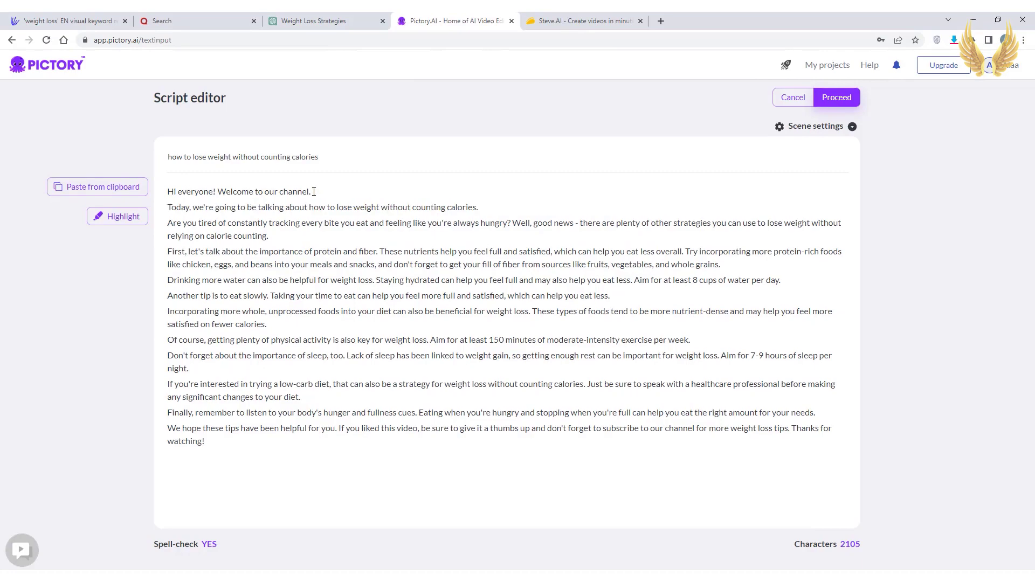
key("Return")
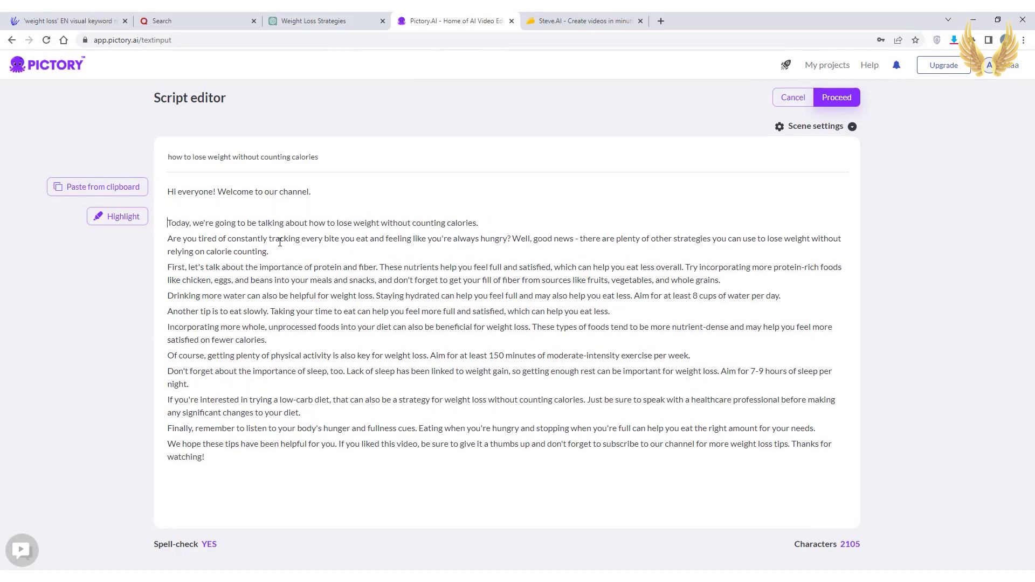
left_click(310, 223)
key("Return")
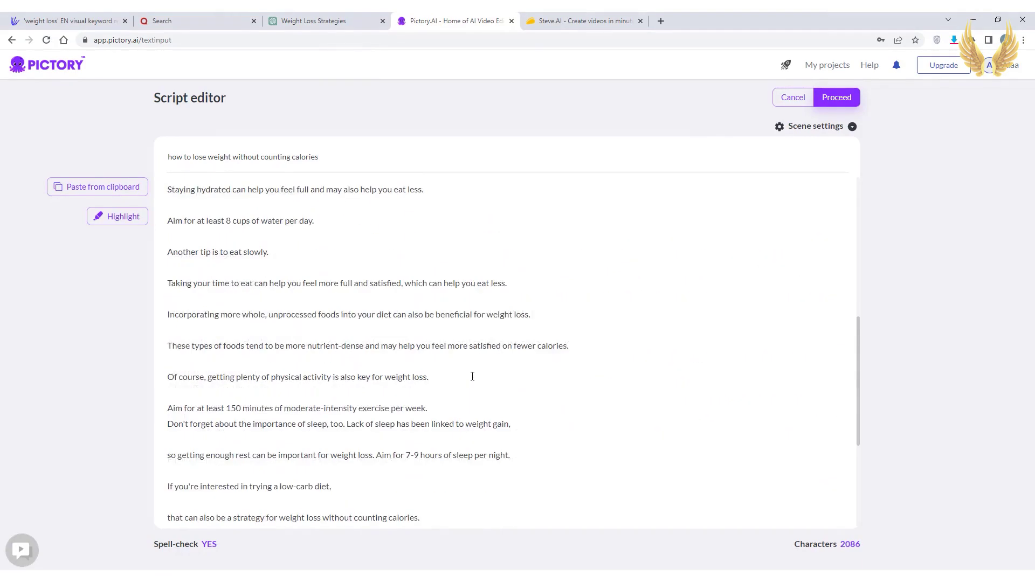
scroll(472, 376, "up", 10)
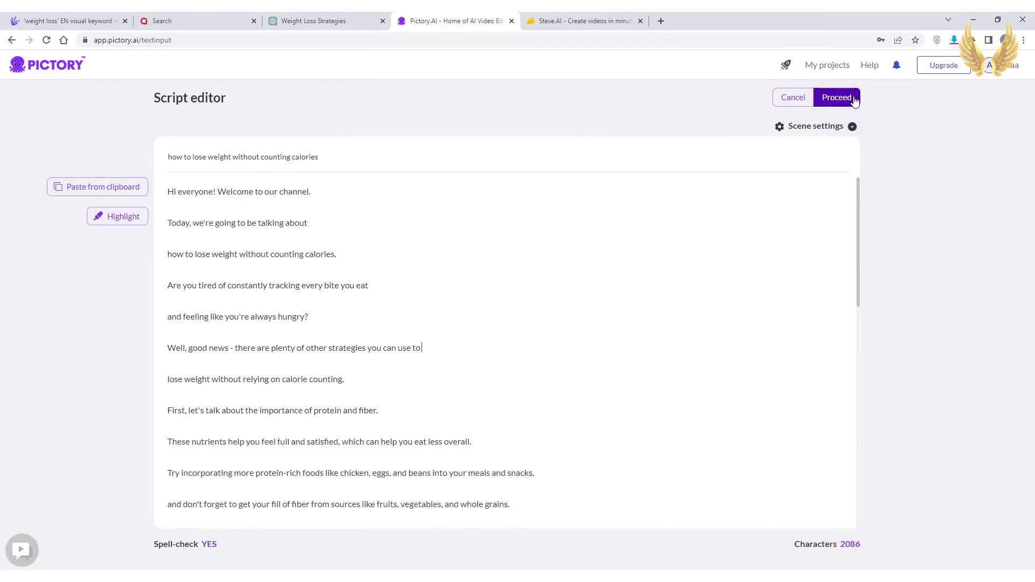
Step: Pick the Lemon template at 16:9 aspect ratio to generate the storyboard
left_click(837, 98)
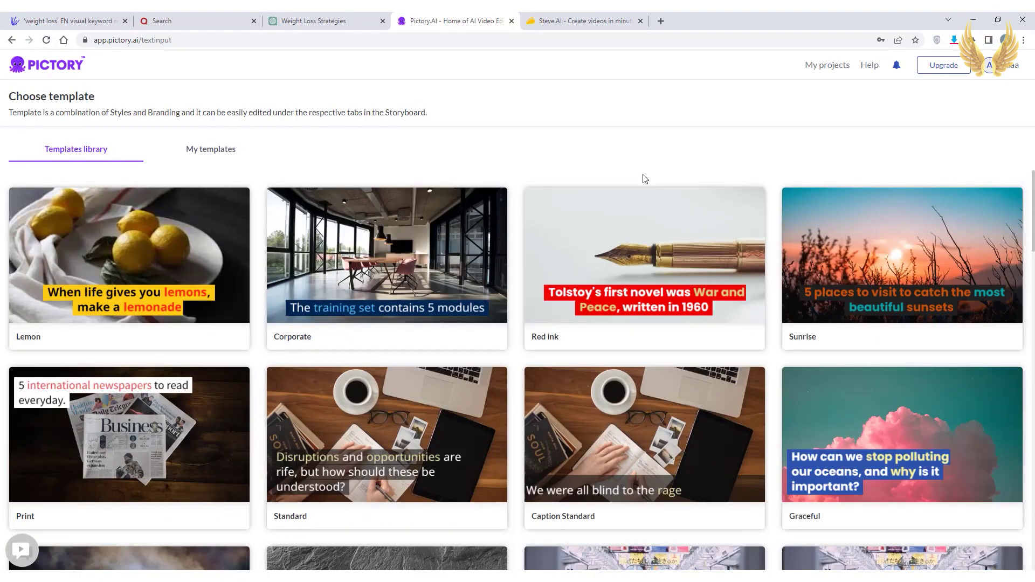
scroll(1033, 511, "down", 20)
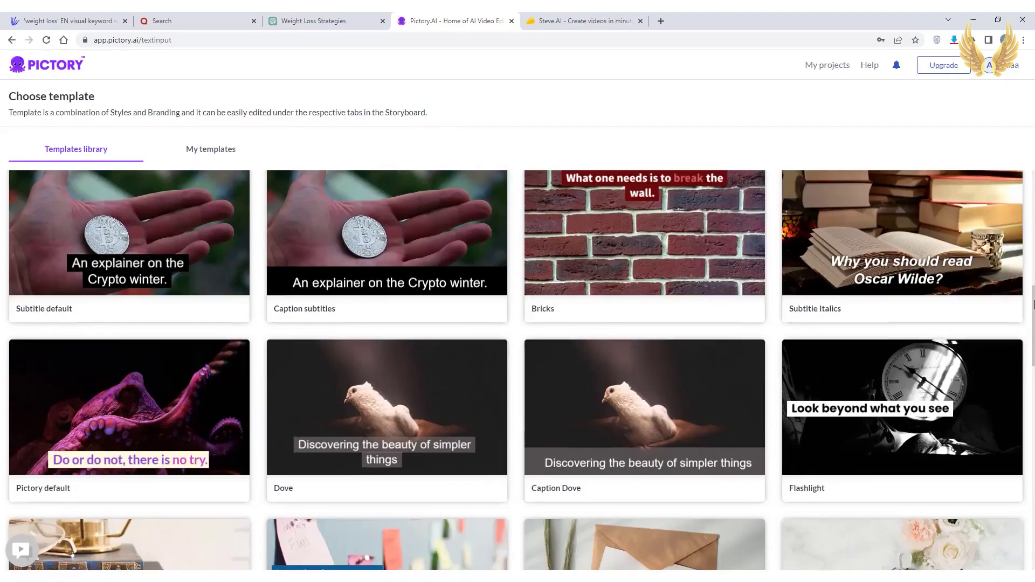
scroll(1033, 512, "up", 20)
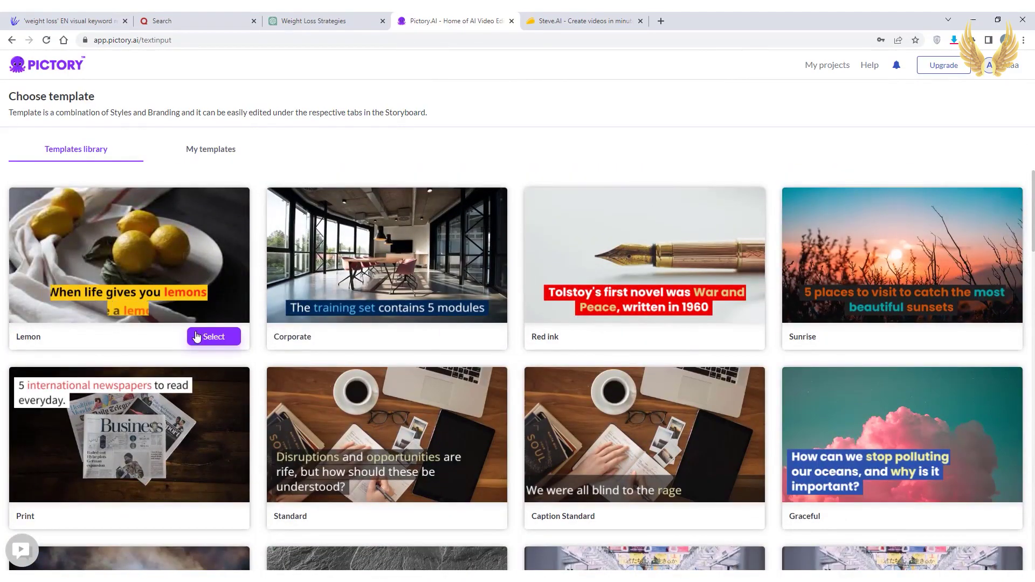
left_click(112, 302)
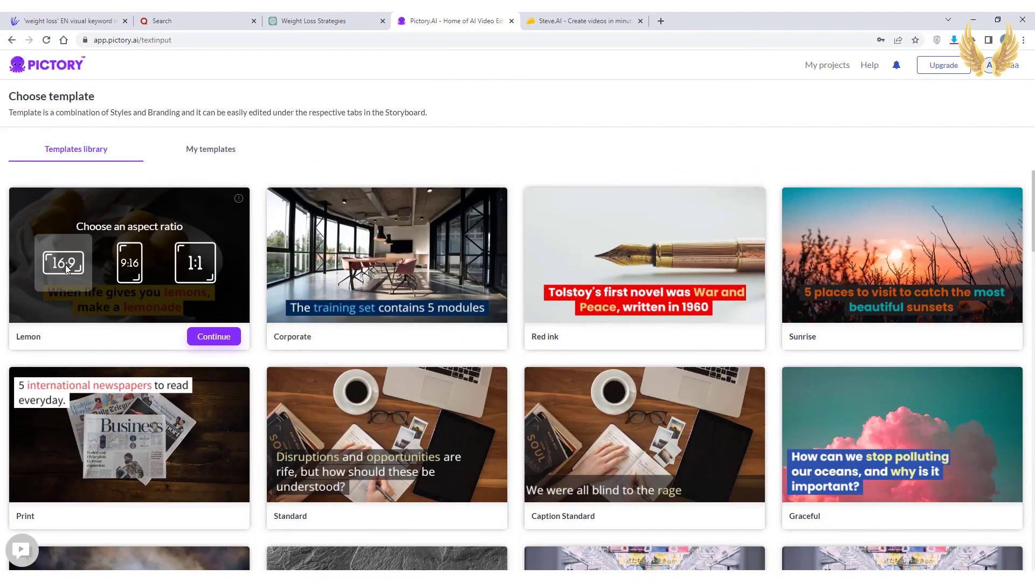
left_click(216, 337)
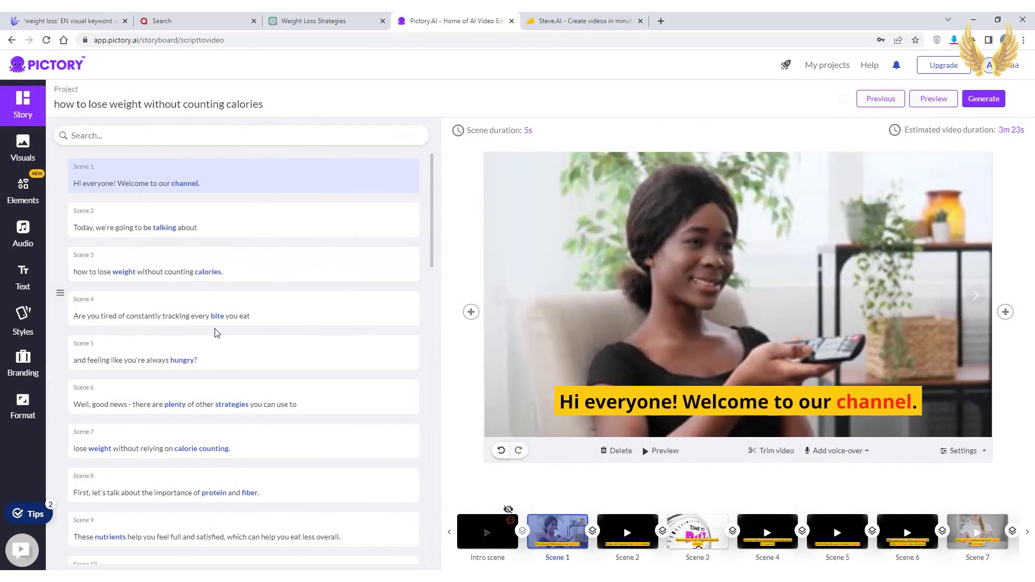
Step: Preview storyboard scenes 3, 5, 7, 12, 10 and 11, then return to Scene 4
left_click(705, 531)
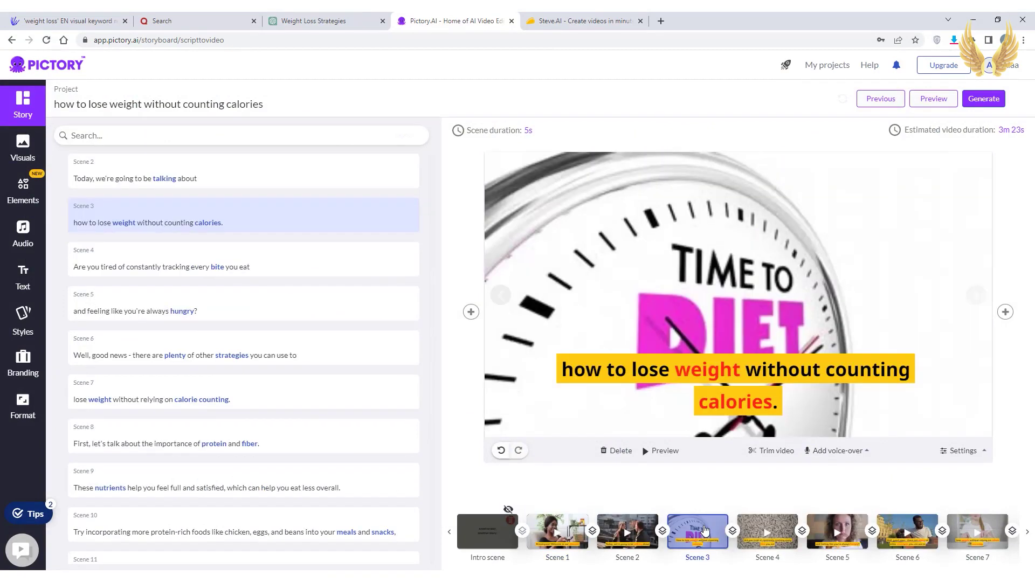
left_click(836, 531)
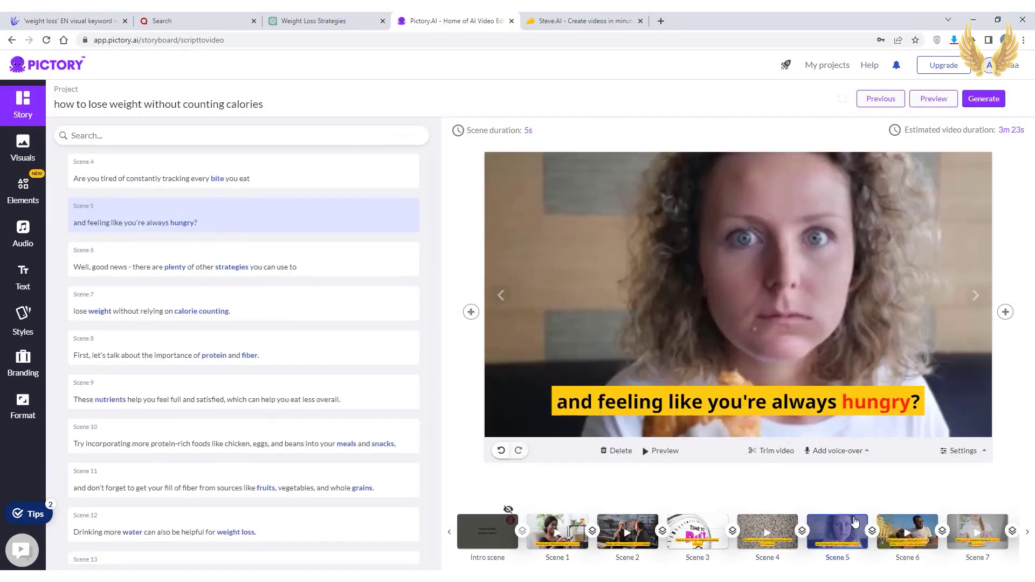
left_click(987, 528)
left_click(1028, 531)
left_click(767, 531)
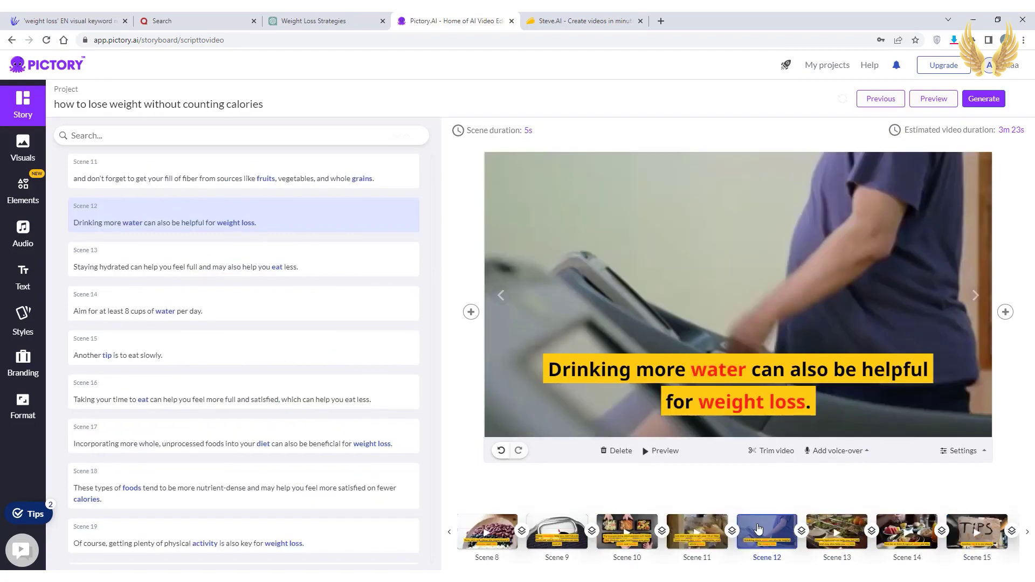
left_click(627, 532)
left_click(714, 526)
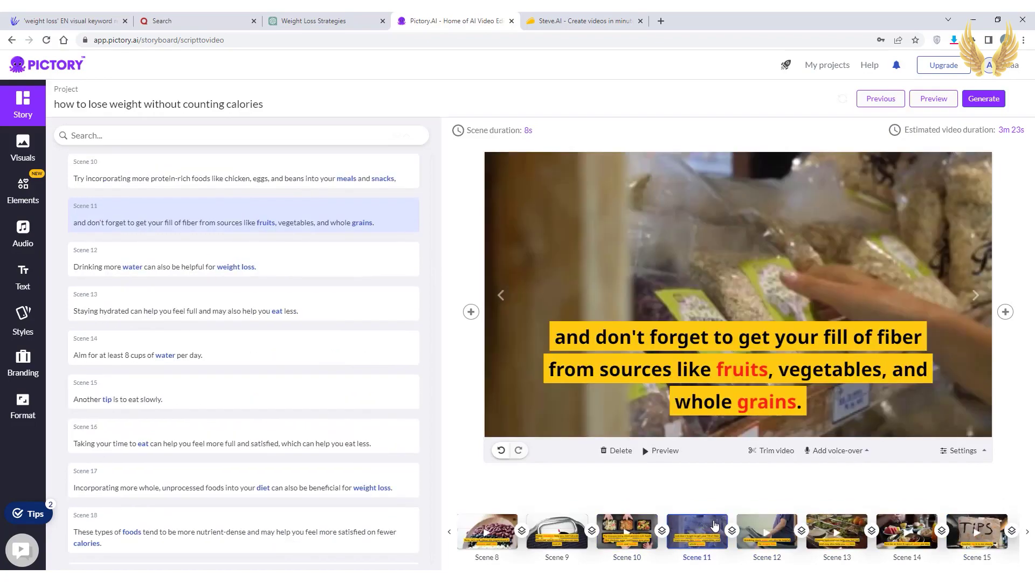
left_click(776, 526)
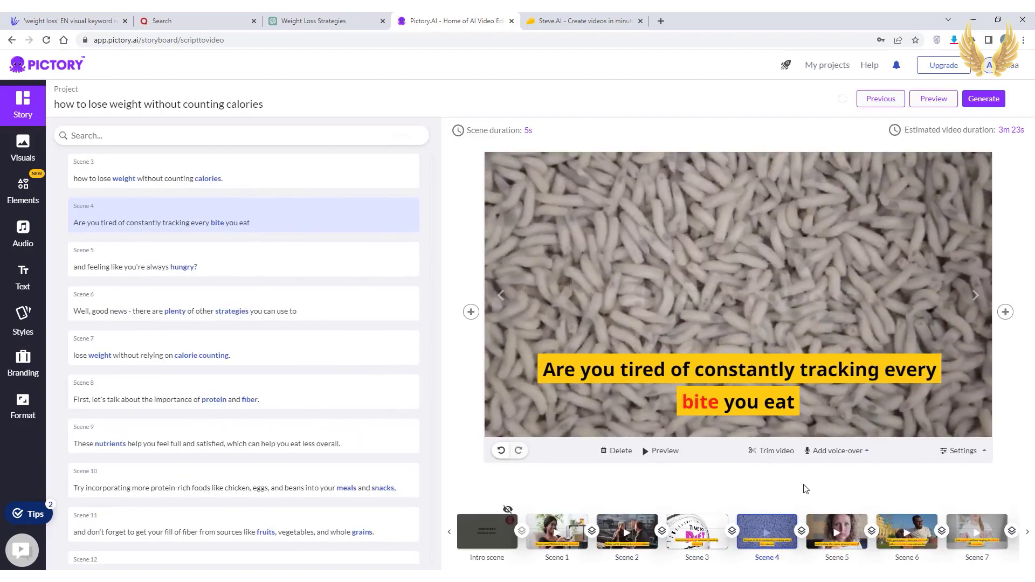
Step: Search stock visuals for 'eating' and browse the matching clips for Scene 4
left_click(539, 427)
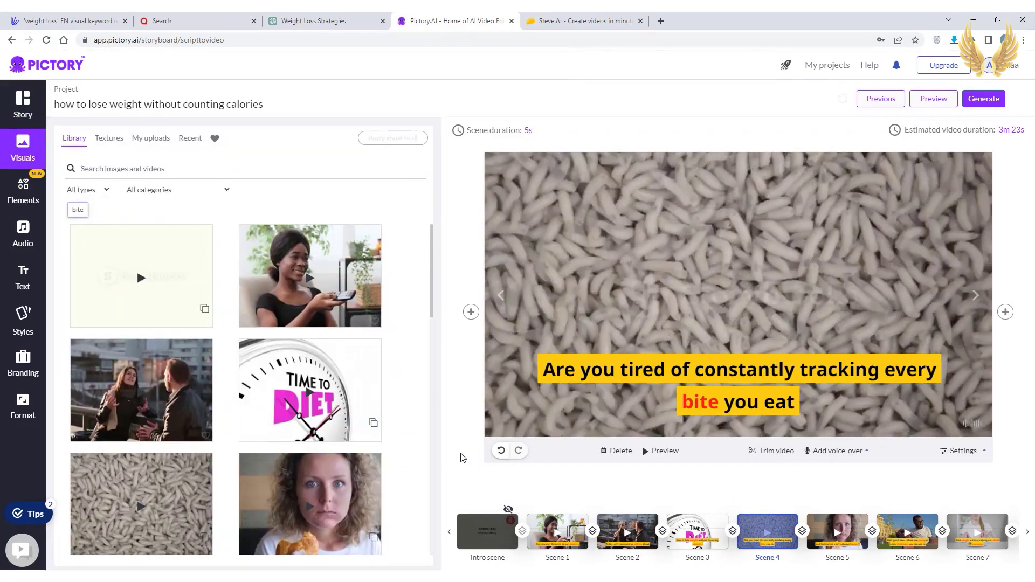
left_click(120, 165)
type("eating")
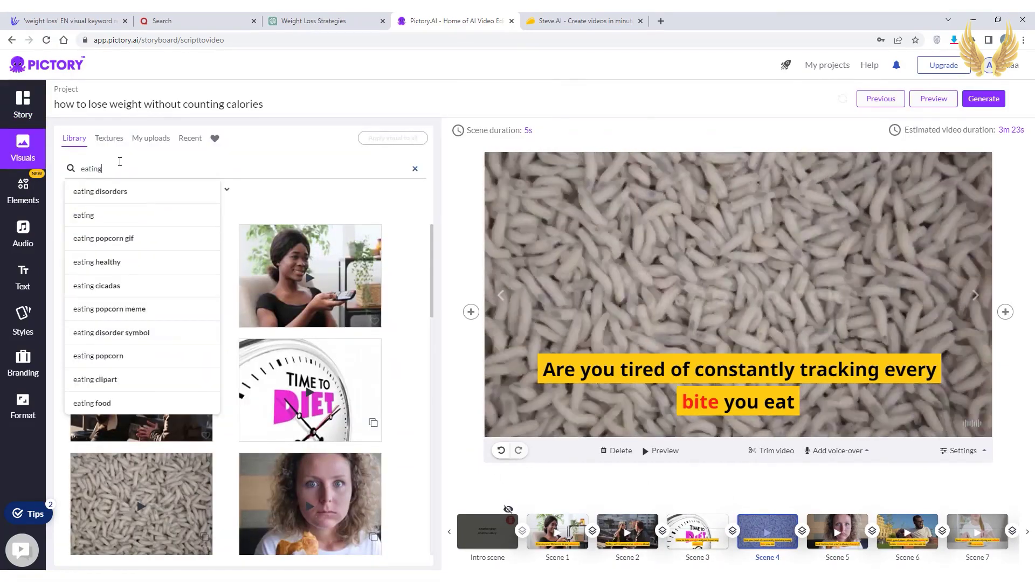
left_click(130, 208)
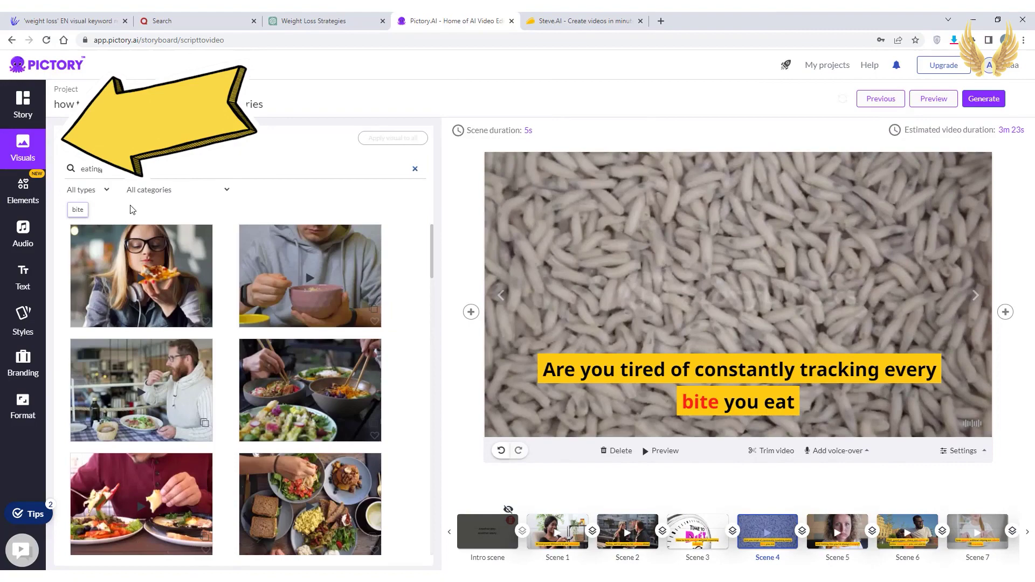
scroll(188, 477, "down", 2)
scroll(187, 477, "down", 2)
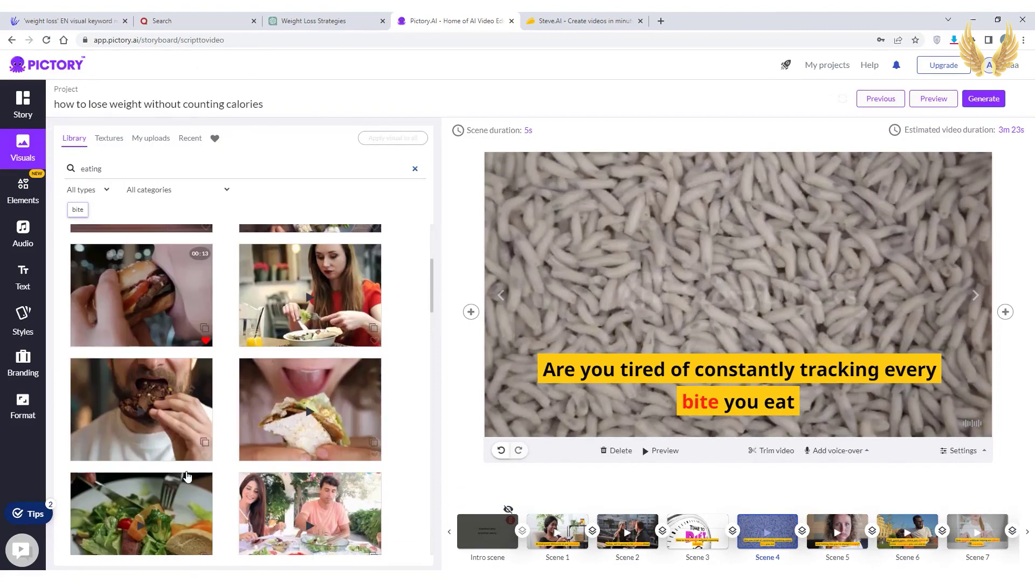
scroll(184, 475, "up", 3)
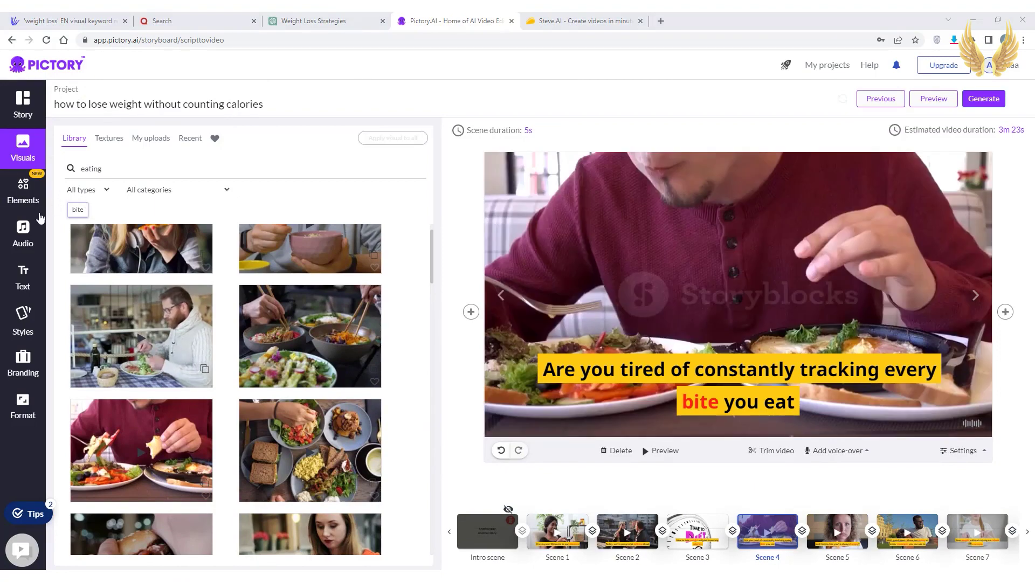
Step: Audition the Joanna, Matthew and Joey voice samples and apply Joanna as the voice-over
left_click(26, 241)
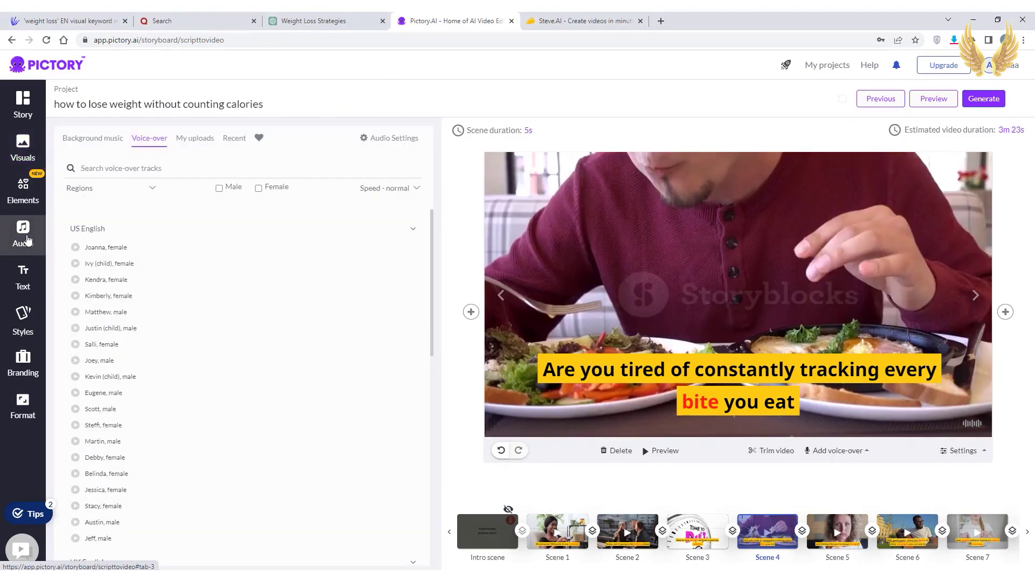
left_click(109, 139)
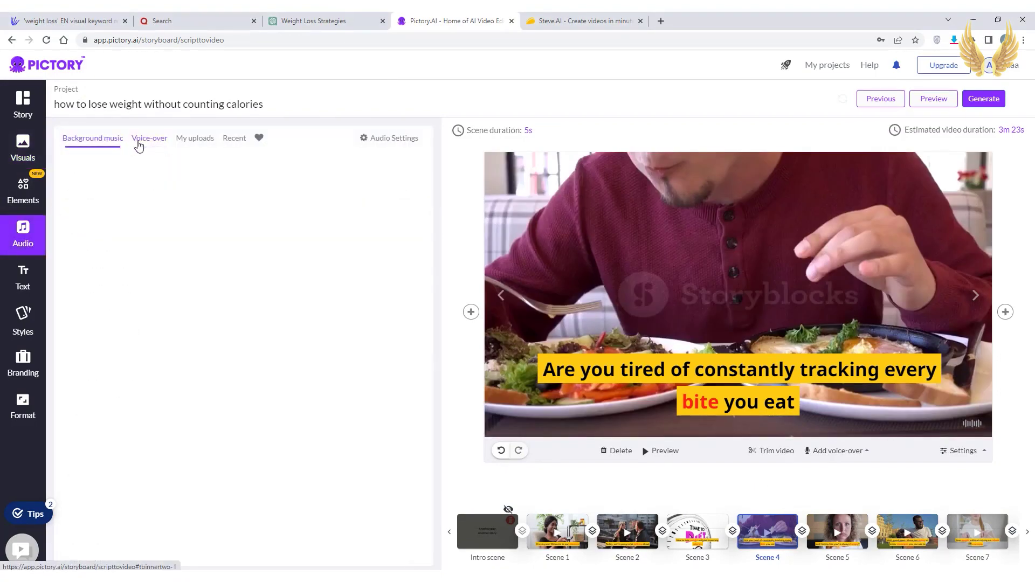
left_click(150, 141)
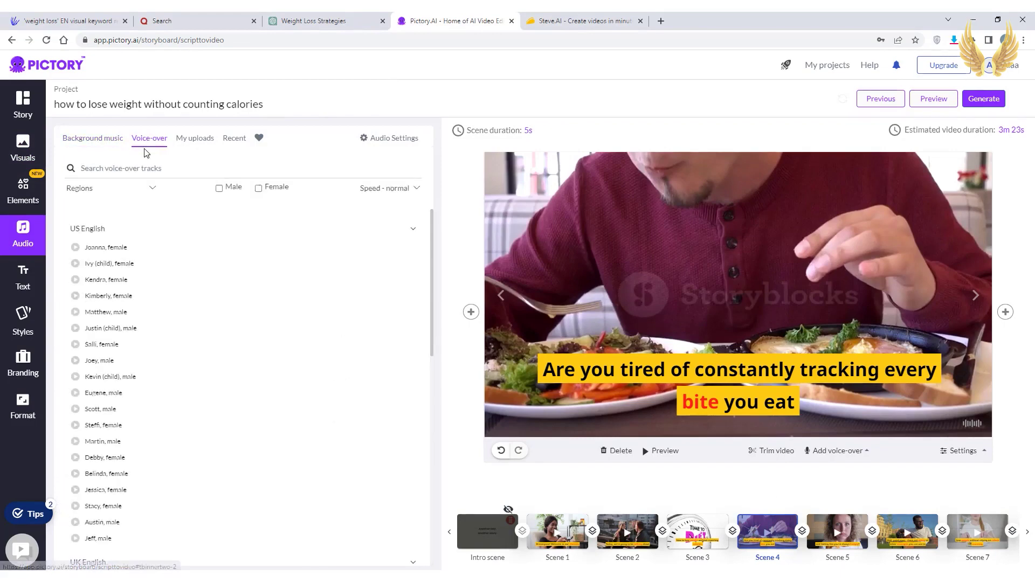
mouse_move(120, 254)
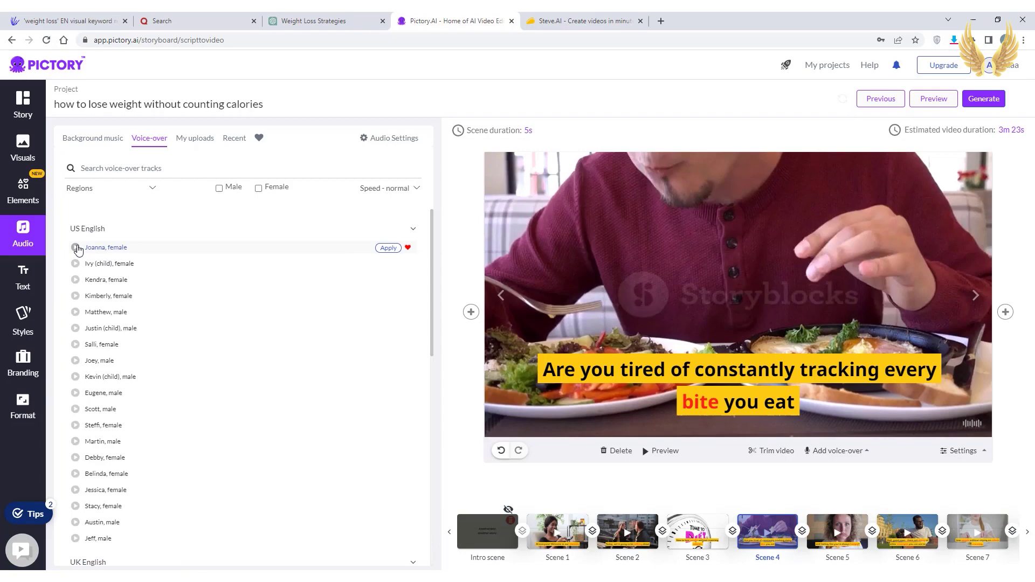
left_click(75, 247)
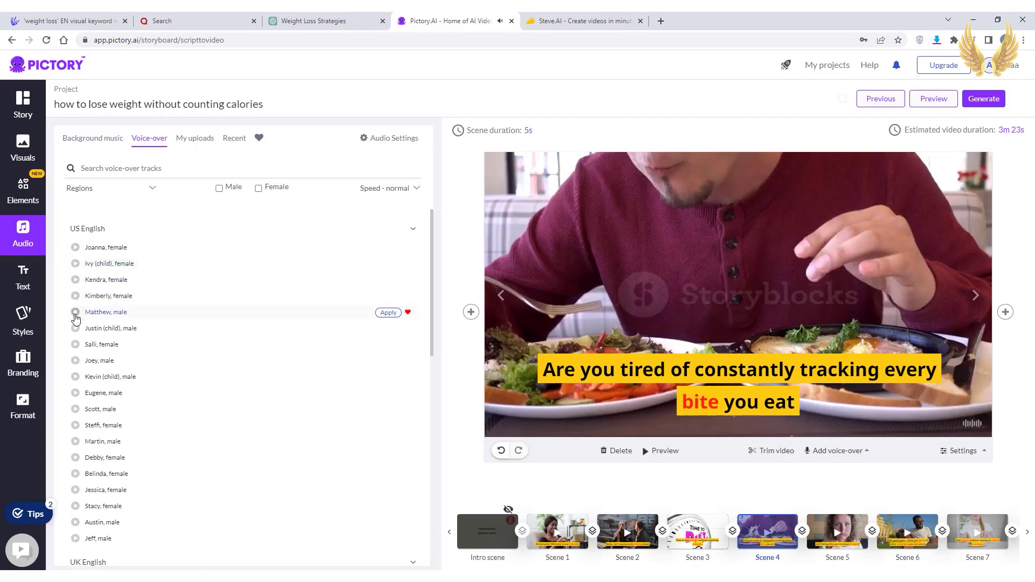
left_click(75, 313)
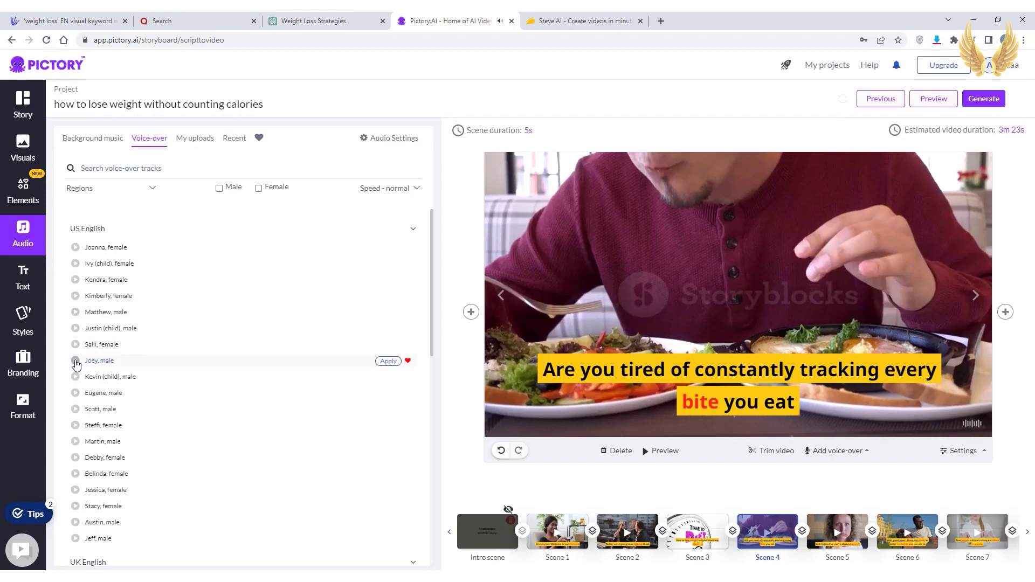
left_click(76, 360)
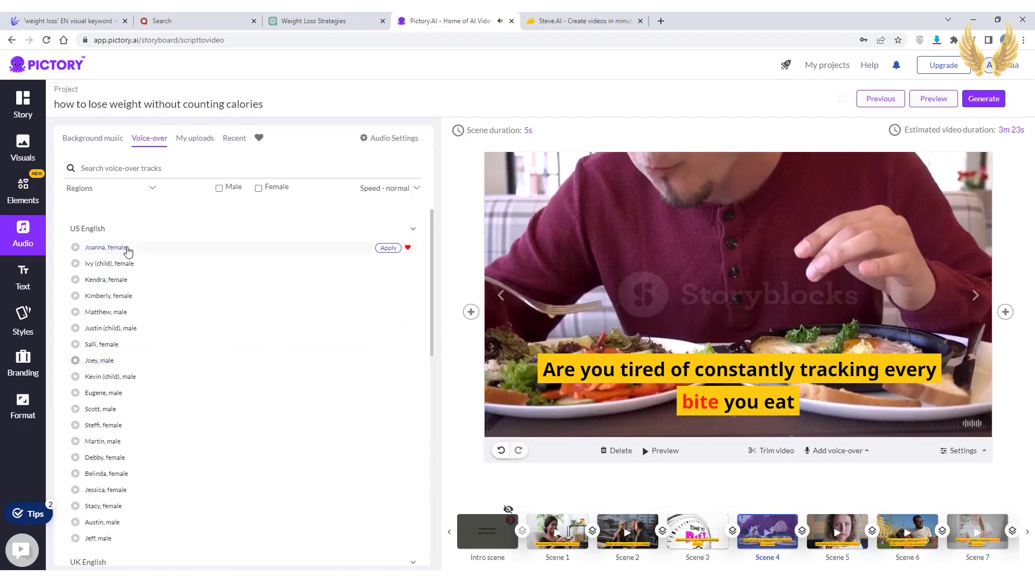
left_click(388, 248)
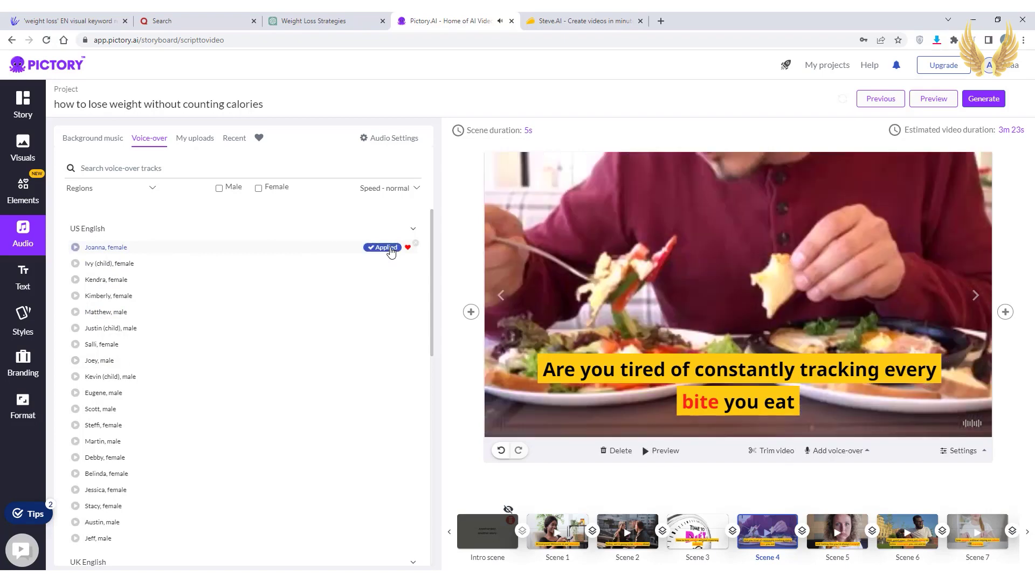
Step: Preview the video with Joanna's narration, then browse background music and My uploads
left_click(666, 452)
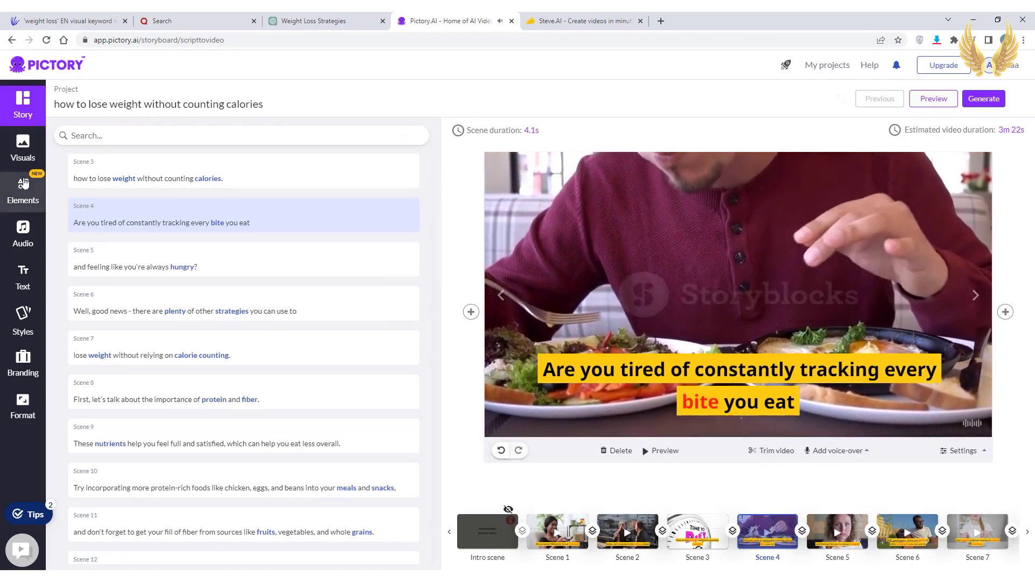
left_click(23, 233)
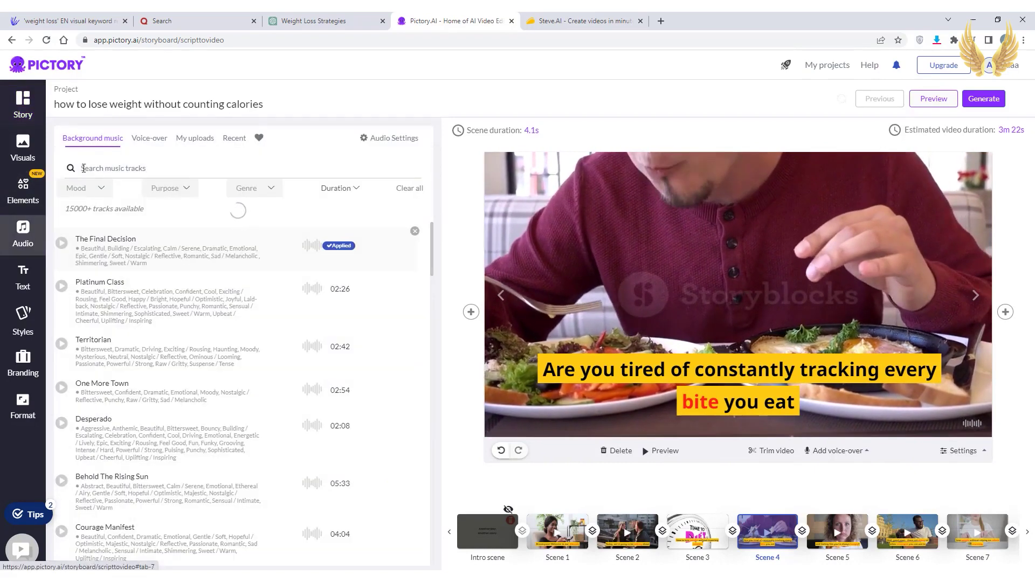
left_click(197, 139)
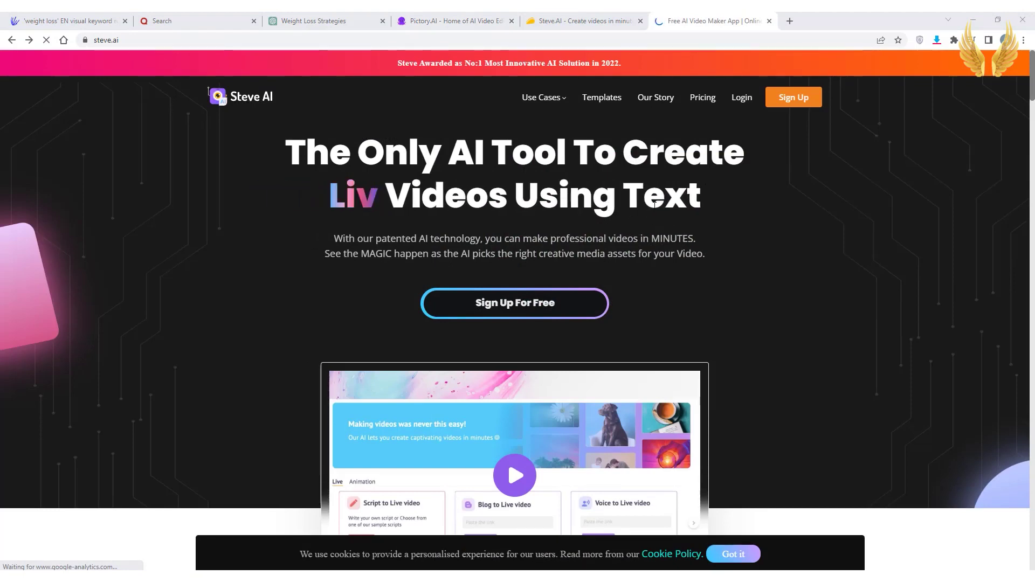
Step: On the AppSumo Steve AI deal page, highlight Tier 2's 100 video downloads per month
left_click(575, 21)
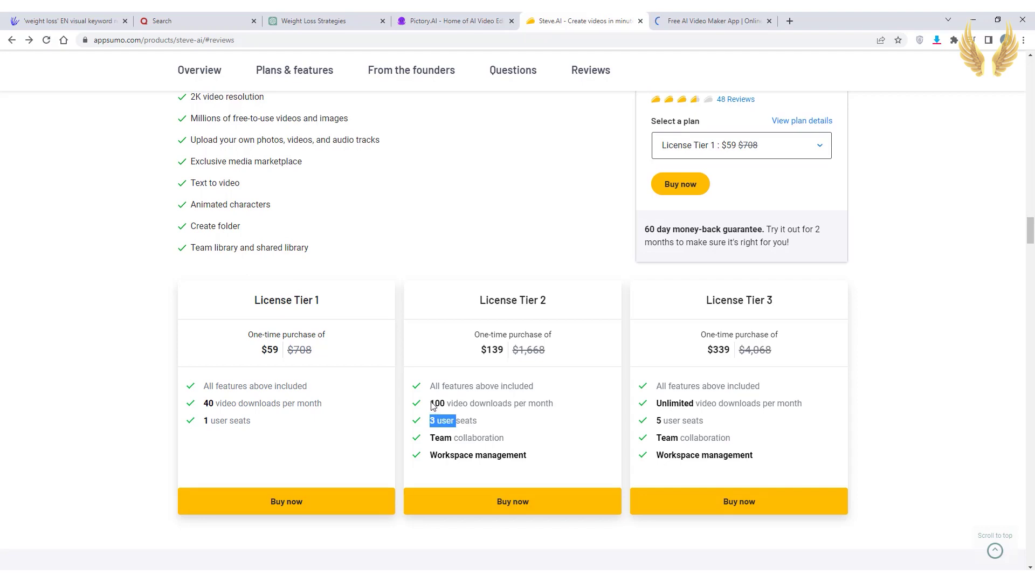
left_click_drag(432, 404, 557, 412)
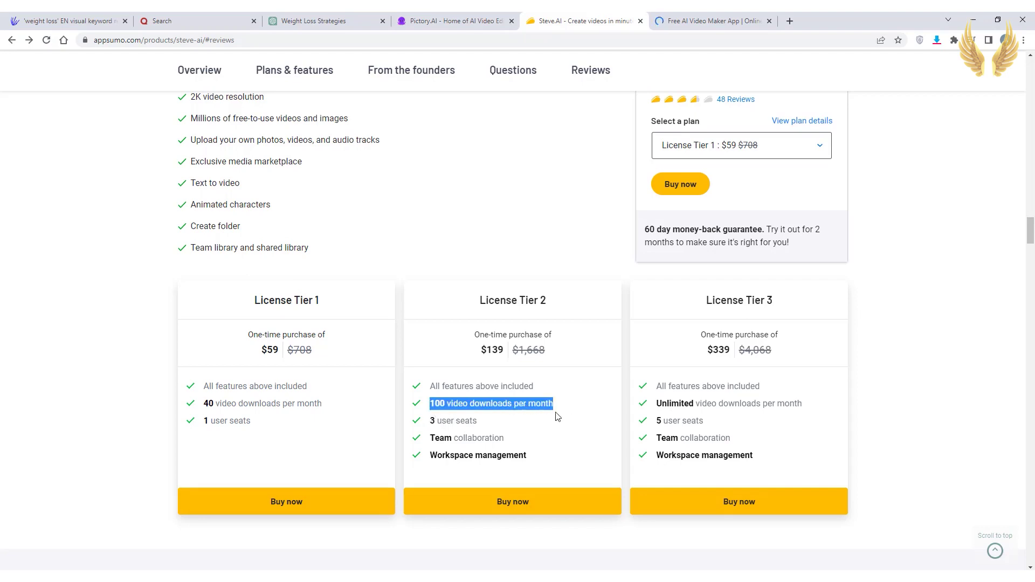
left_click(551, 416)
Step: On the Steve AI dashboard, start a new Script to Live video project
key("ctrl+Tab")
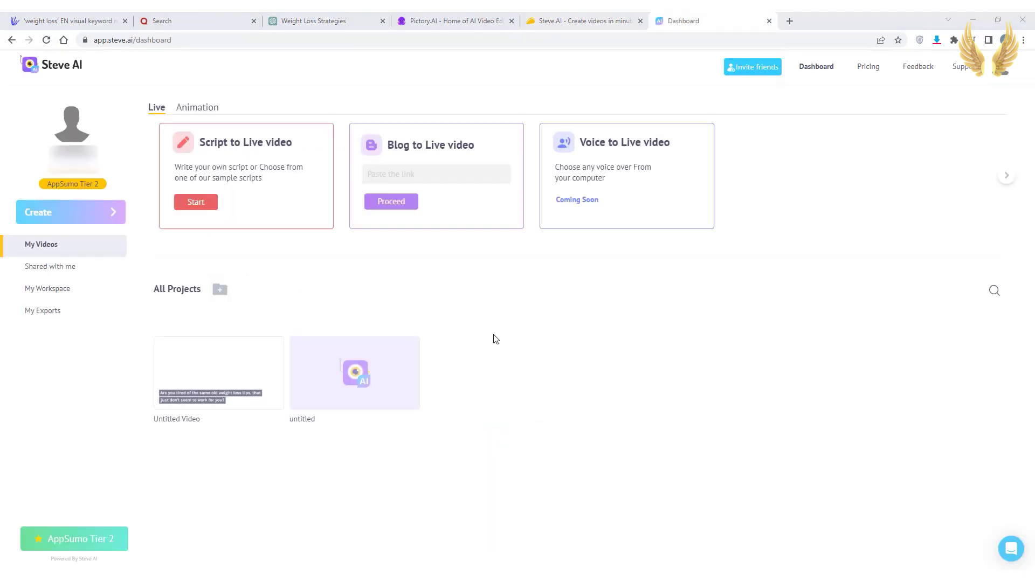
left_click(204, 111)
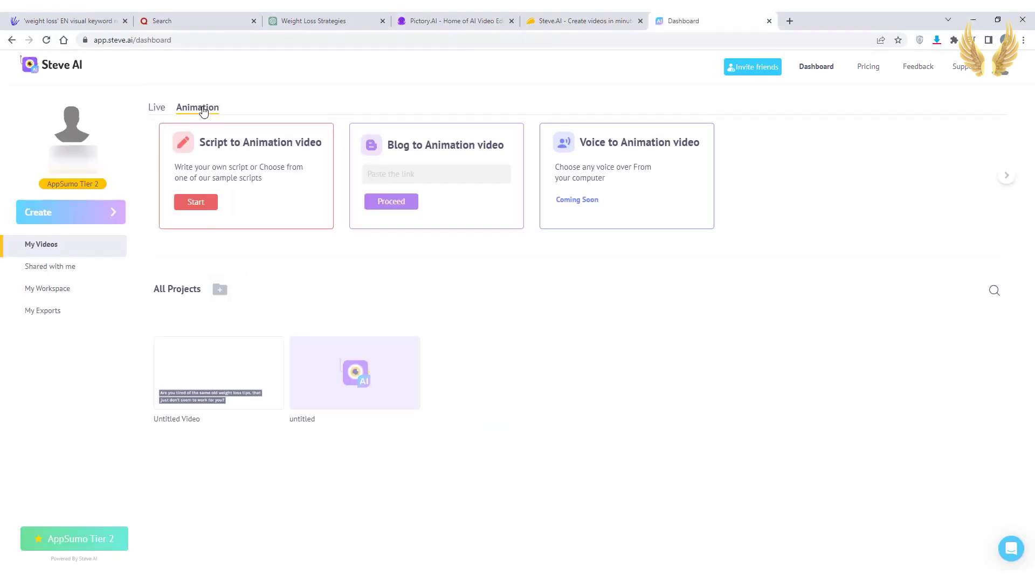
left_click(153, 113)
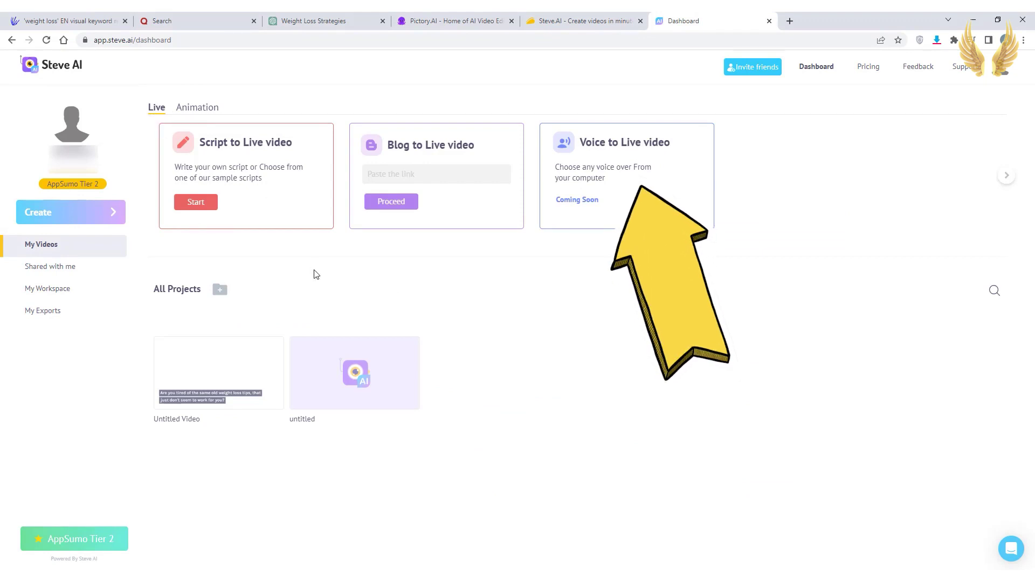
left_click(197, 205)
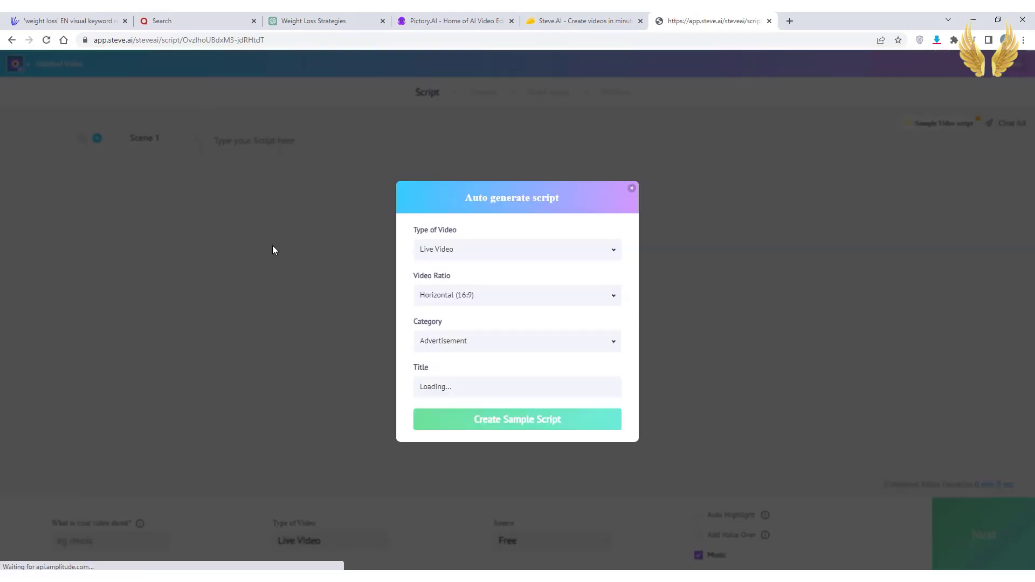
Step: Review the auto-generate options, keeping Horizontal (16:9) ratio and Advertisement category
left_click(457, 250)
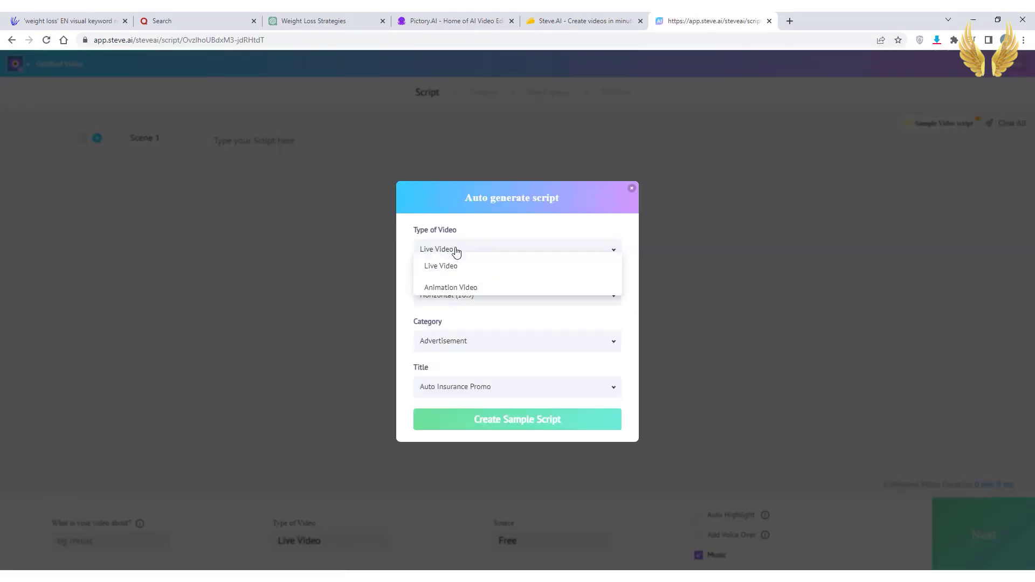
left_click(474, 299)
left_click(496, 272)
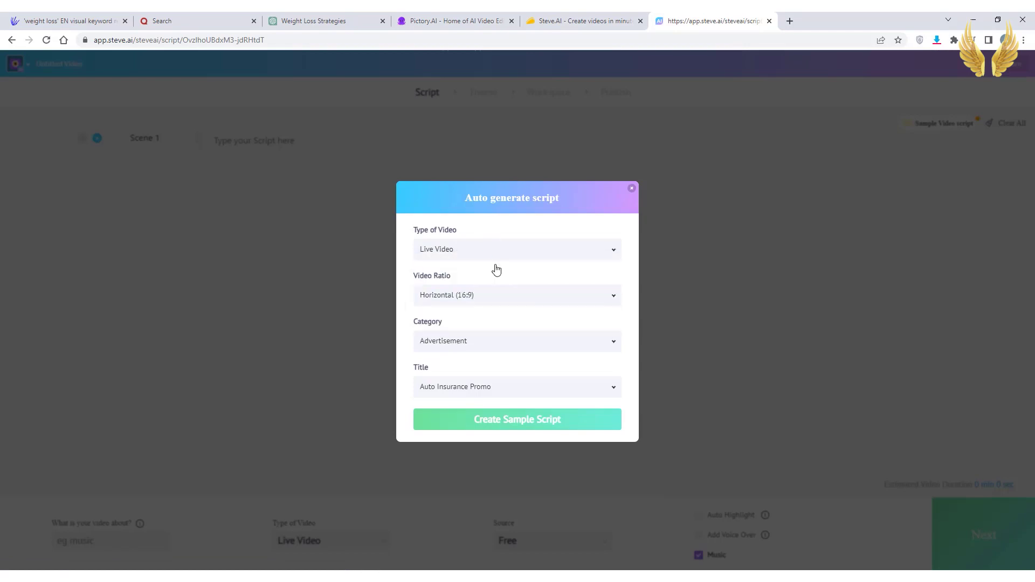
left_click(521, 346)
scroll(532, 323, "down", 5)
left_click(566, 387)
left_click(539, 381)
scroll(539, 382, "down", 5)
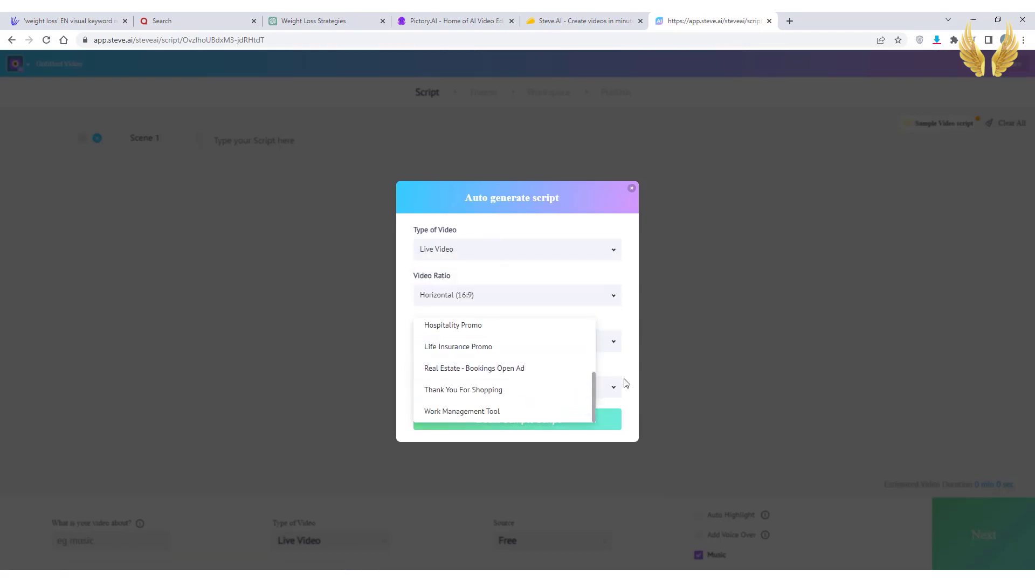
Step: Paste the weight-loss script into the scenes and enter 'weight loss tips' as the topic
left_click(626, 384)
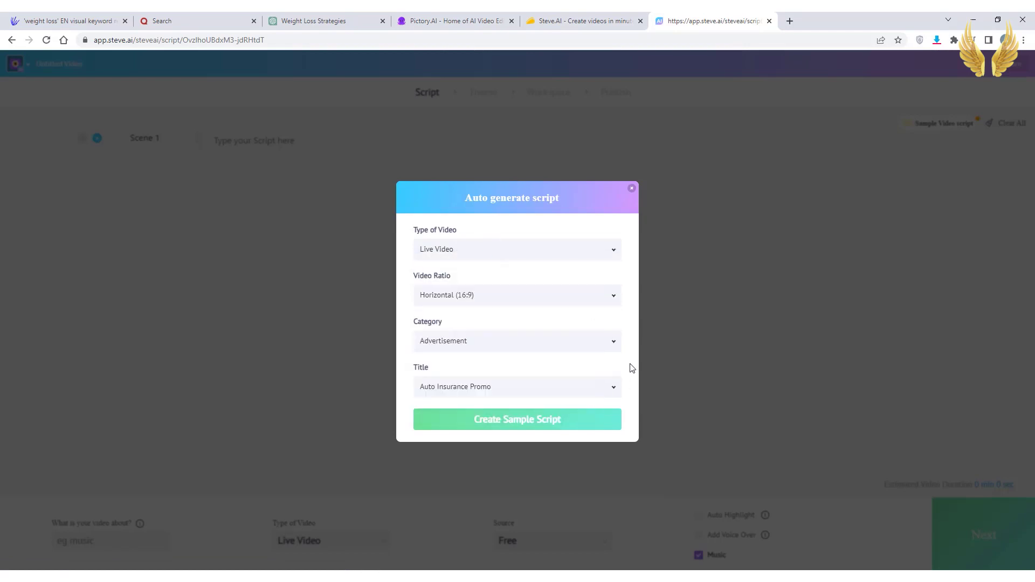
left_click(633, 190)
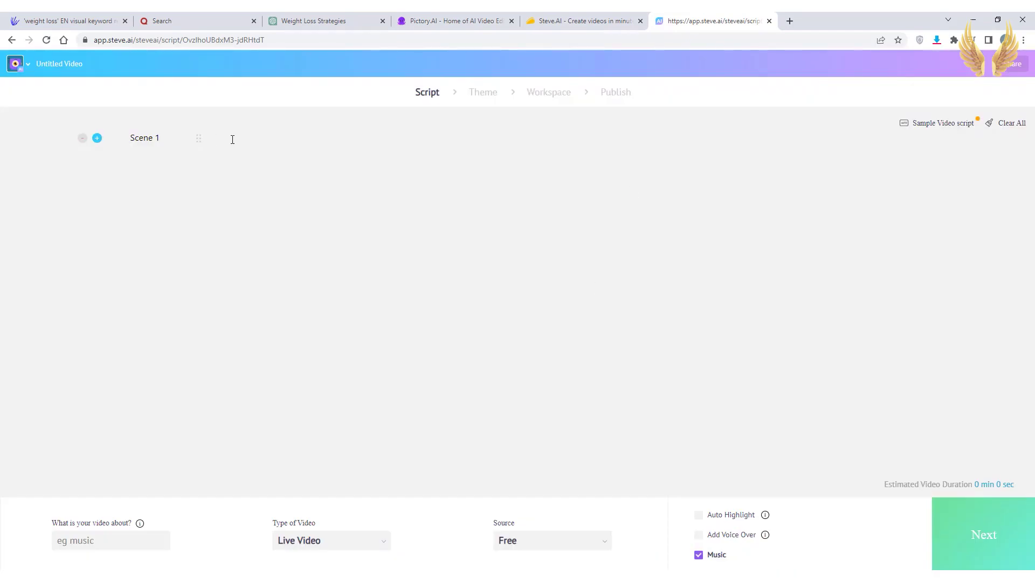
key("ctrl+v")
left_click(152, 522)
type("we")
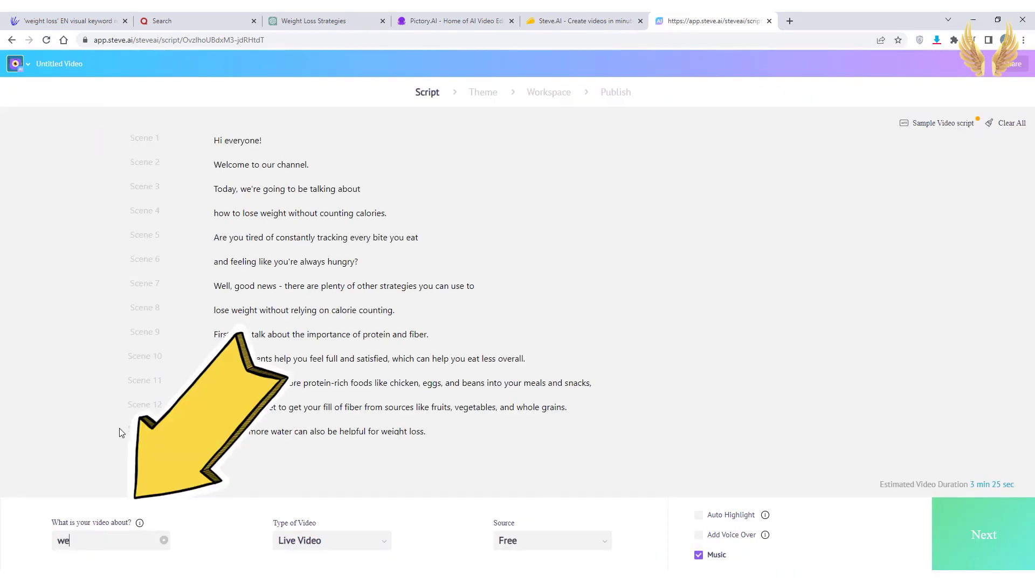
type("ight loss tips")
Step: Choose Live Video with free footage and generate a Joanna voice-over
left_click(365, 545)
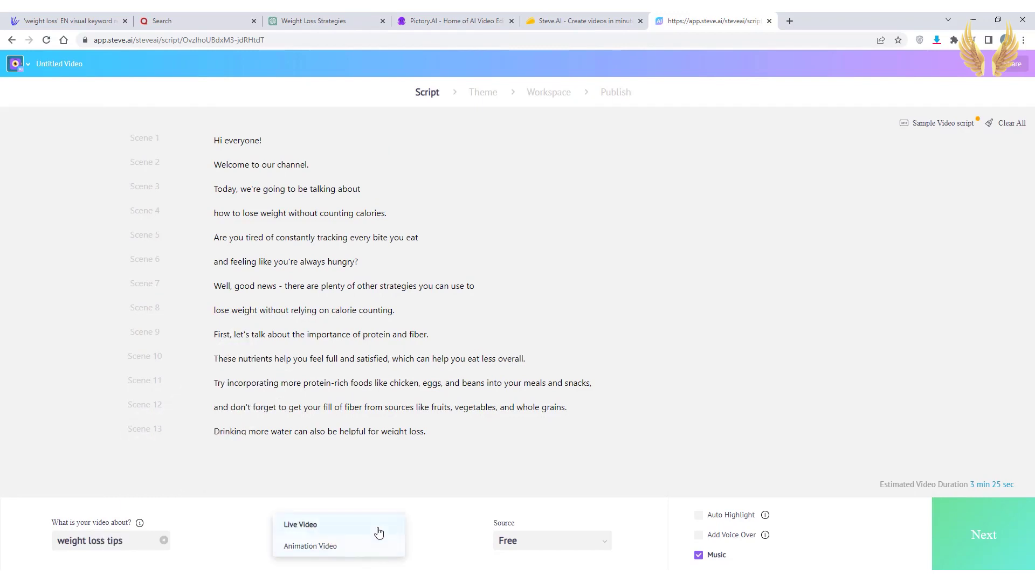
left_click(376, 526)
left_click(566, 539)
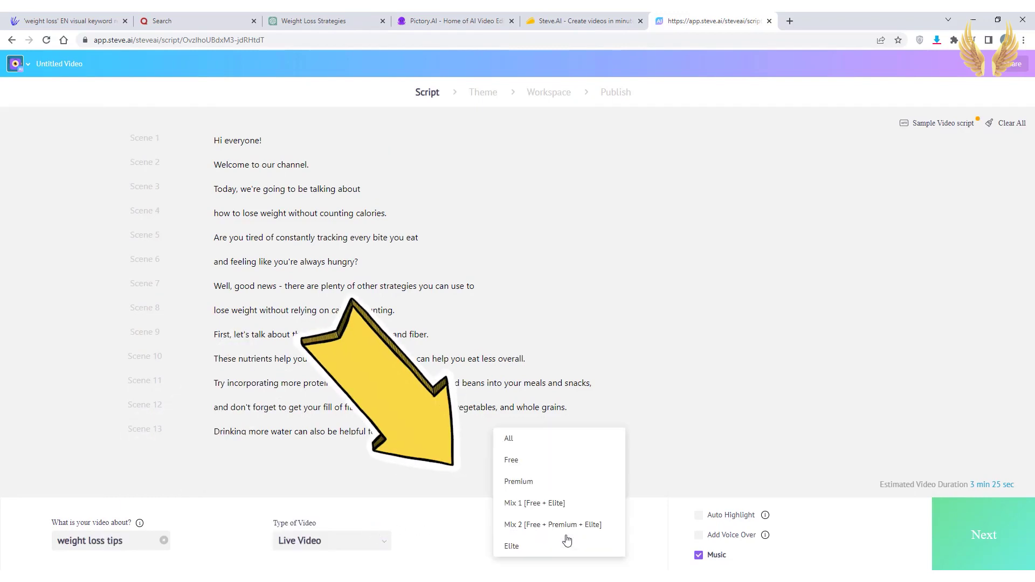
left_click(534, 462)
left_click(700, 537)
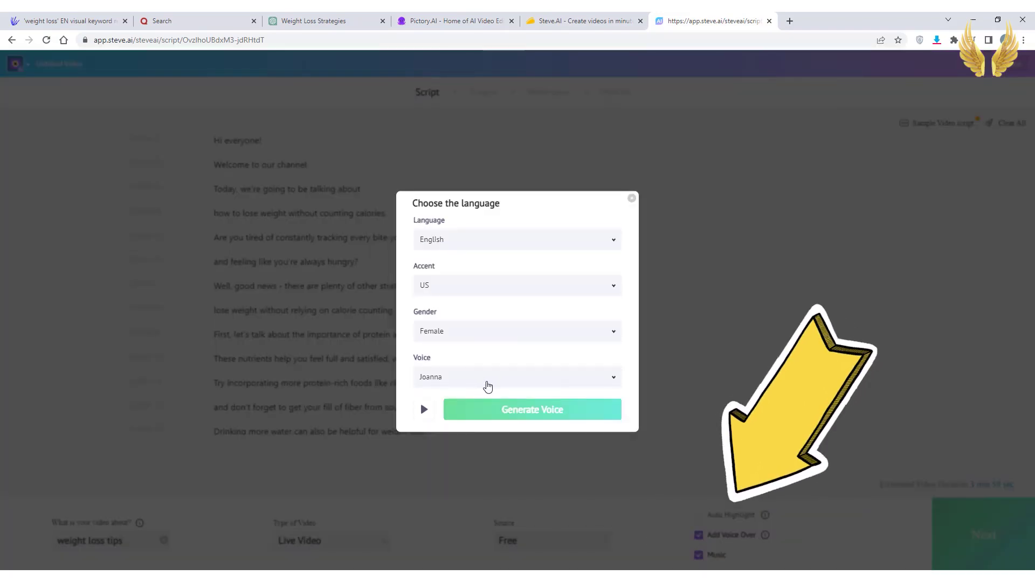
left_click(557, 413)
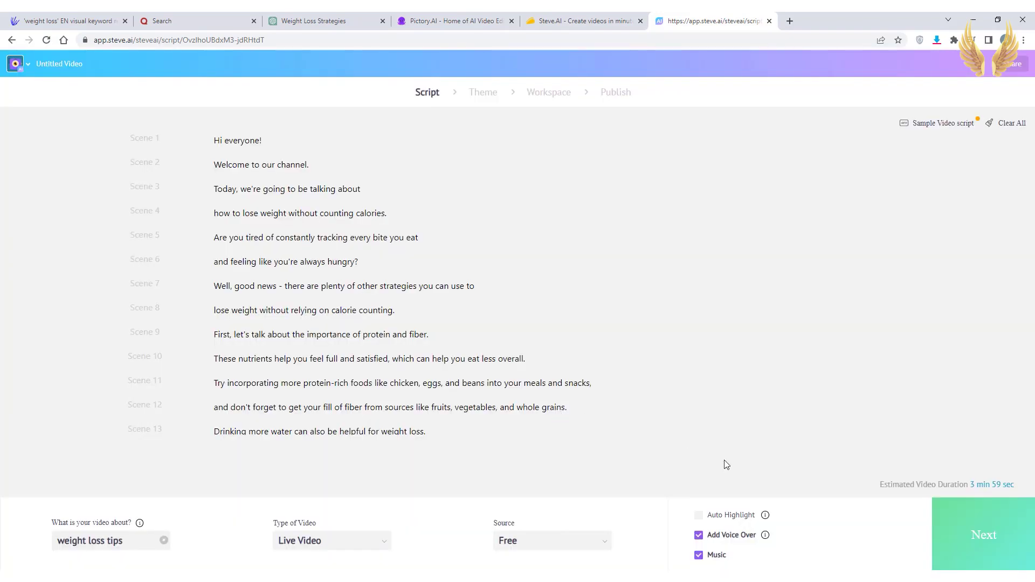
Step: Pick the workout-themed design style, then play scene 4's cutting-board clip preview
left_click(998, 534)
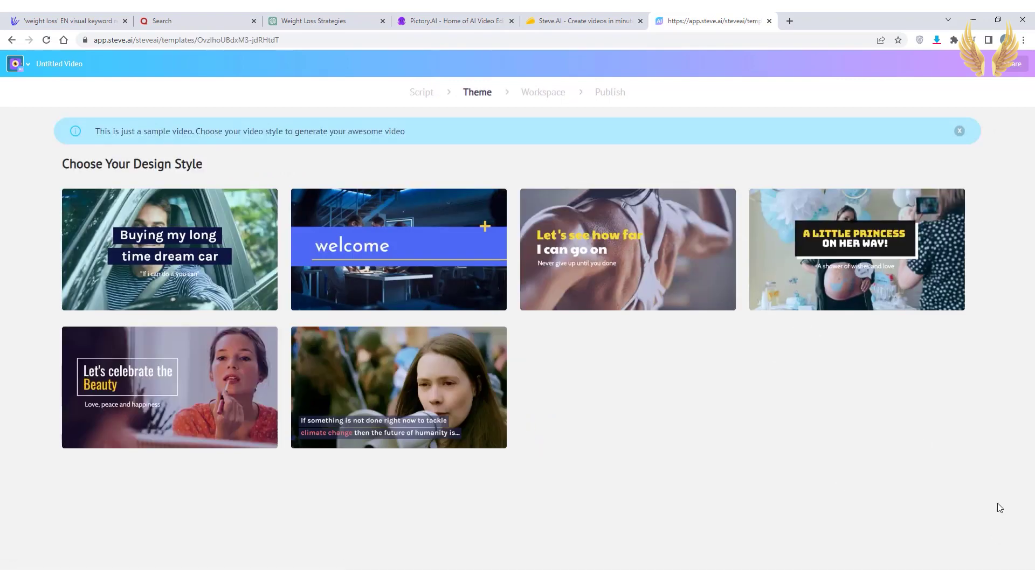
mouse_move(662, 285)
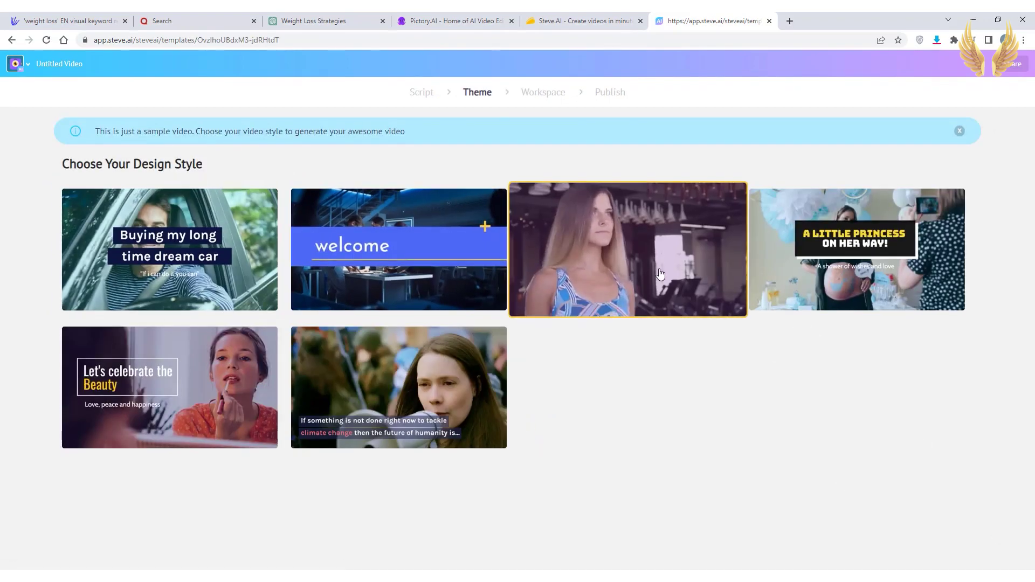
left_click(659, 294)
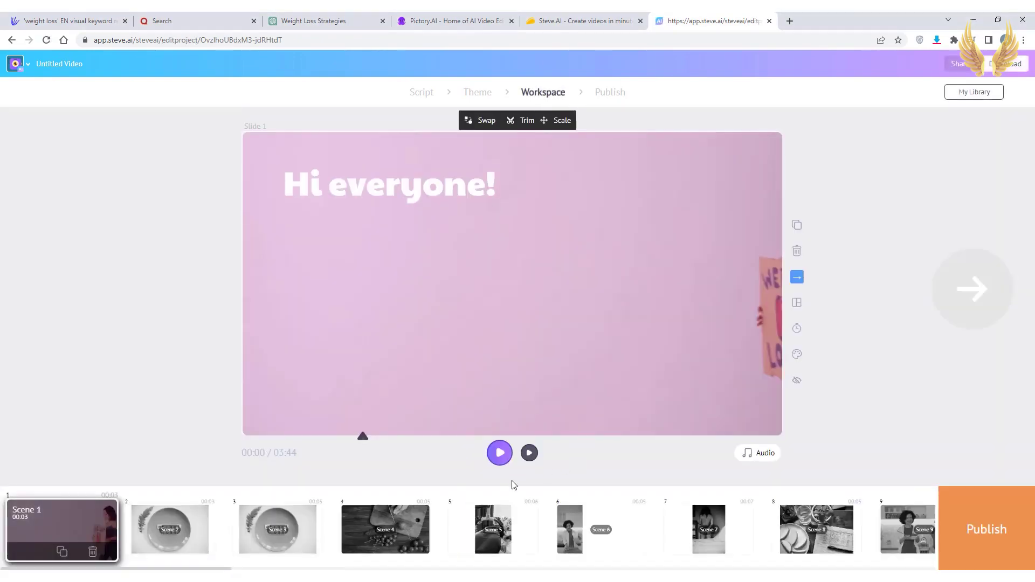
left_click(399, 519)
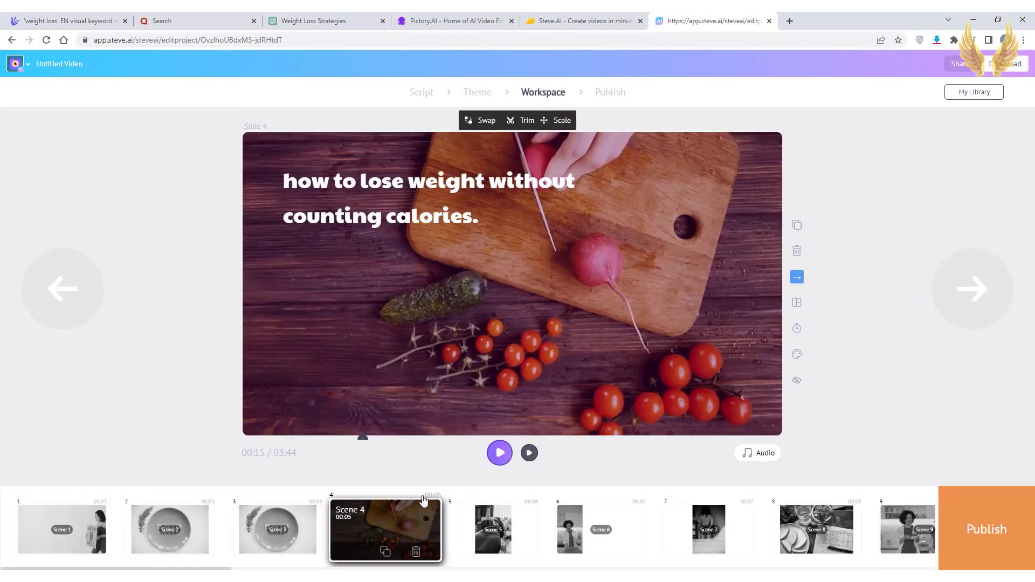
left_click(529, 453)
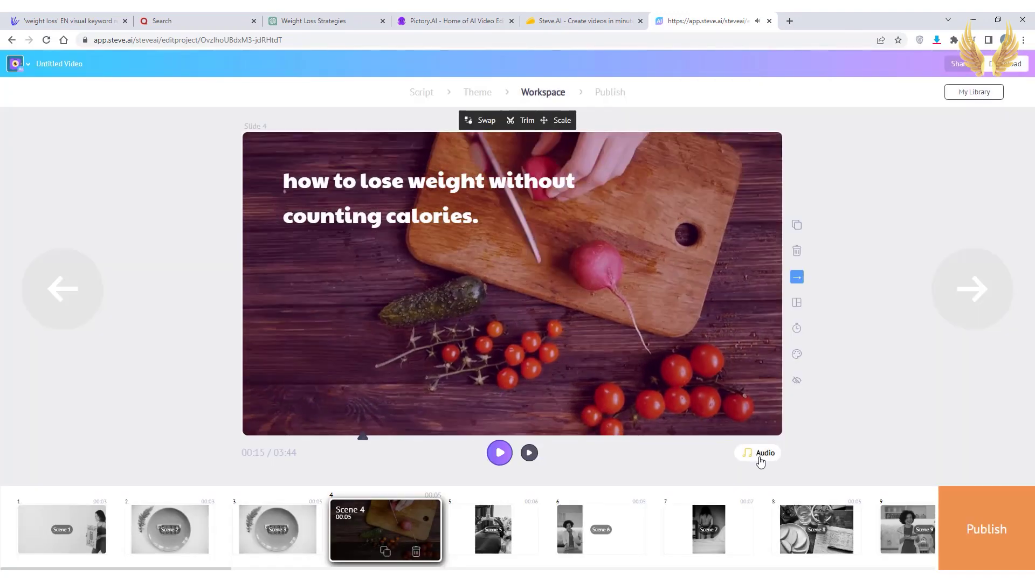
Step: Look through the music library and close it without changing the track
left_click(761, 461)
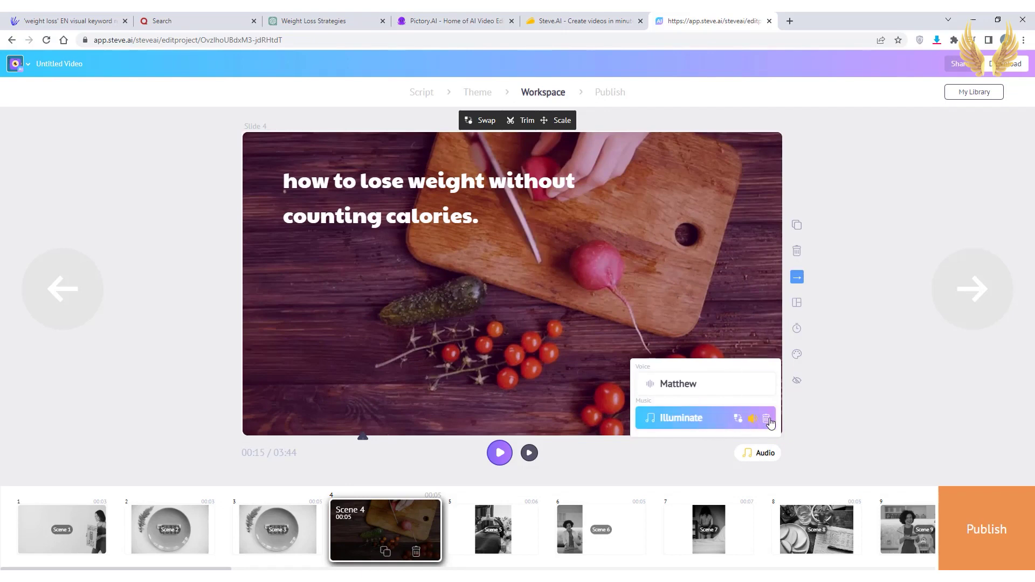
left_click(739, 420)
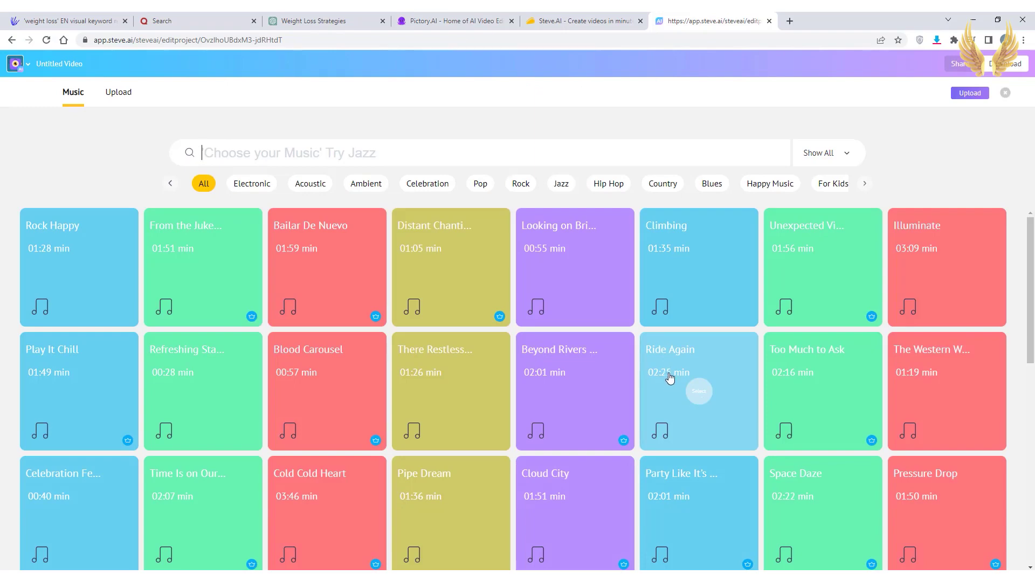
left_click(1006, 95)
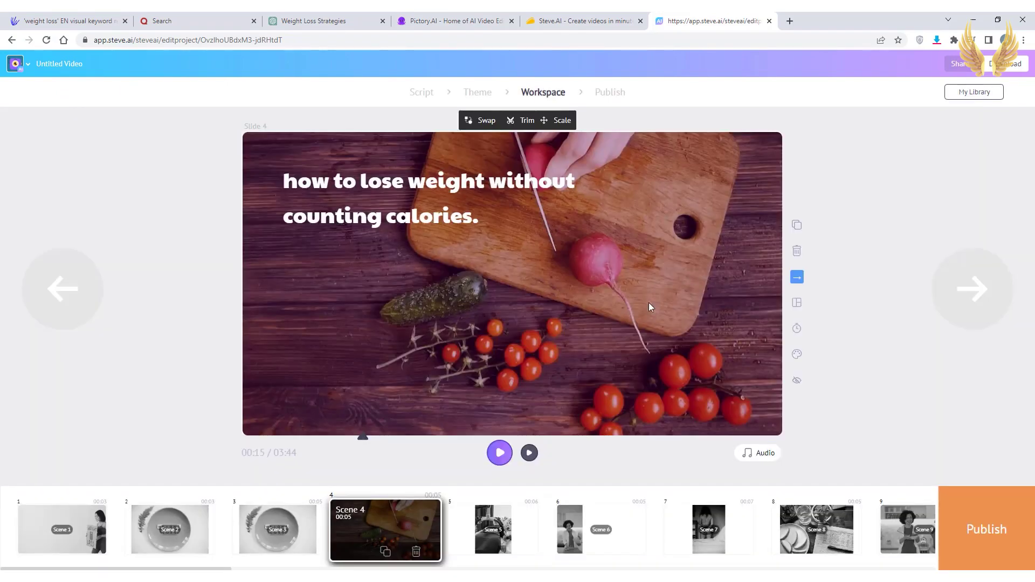
Step: Change the narration voice gender to Female and preview the scene with it
left_click(753, 452)
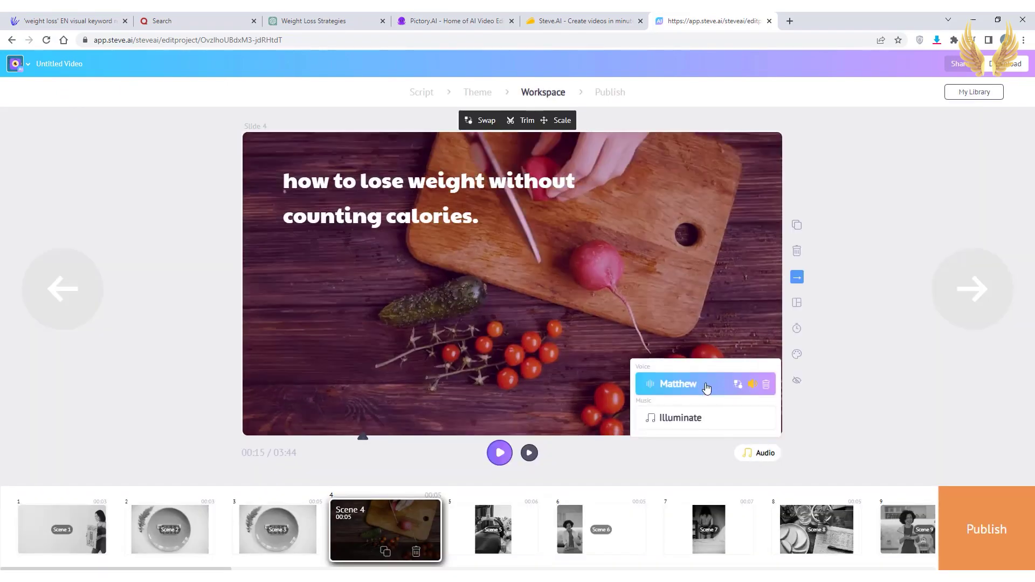
left_click(738, 386)
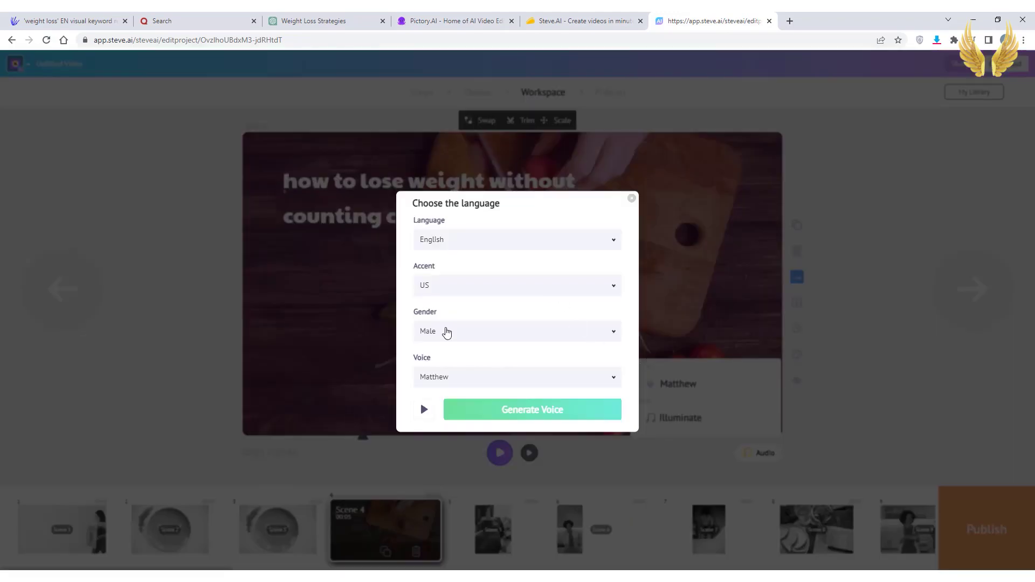
left_click(447, 332)
left_click(458, 356)
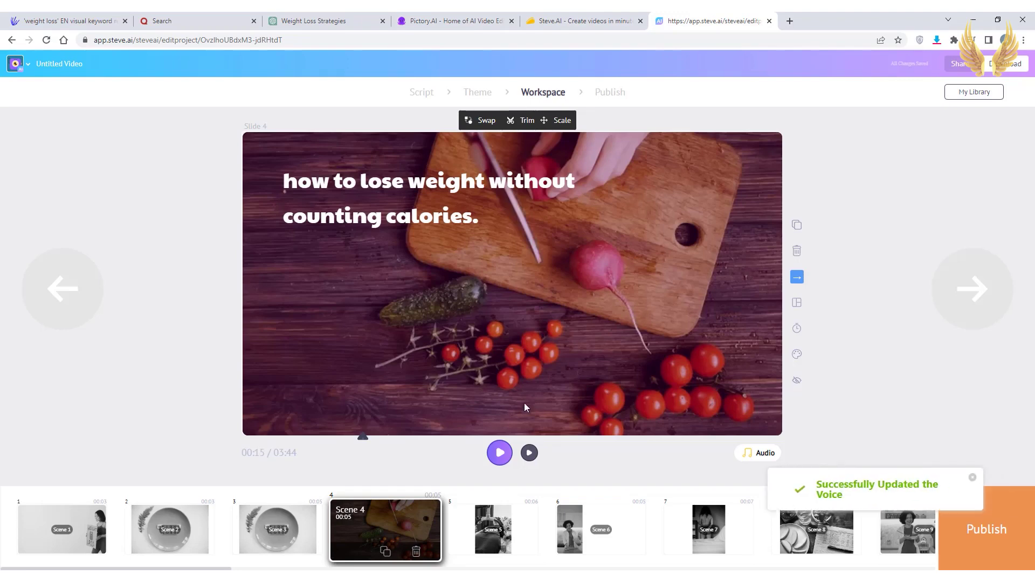
left_click(530, 454)
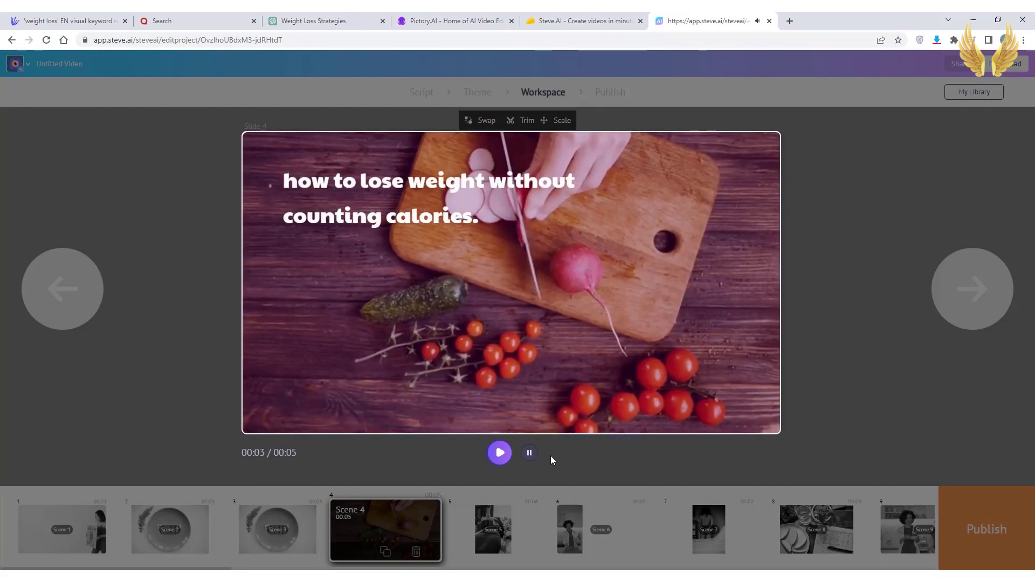
left_click(529, 453)
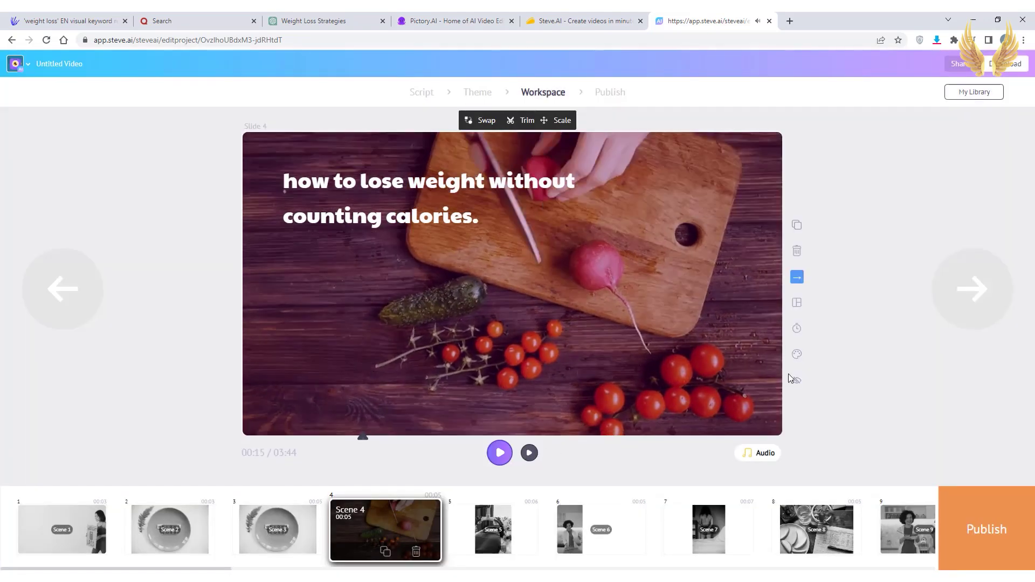
left_click(765, 454)
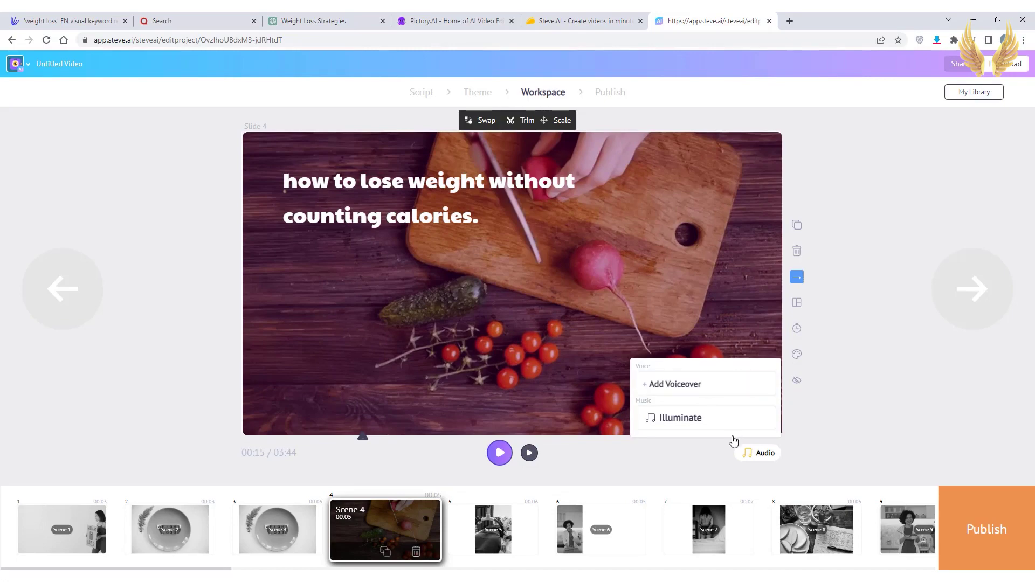
Step: Dismiss the music library, leaving Illuminate as the background track
left_click(743, 422)
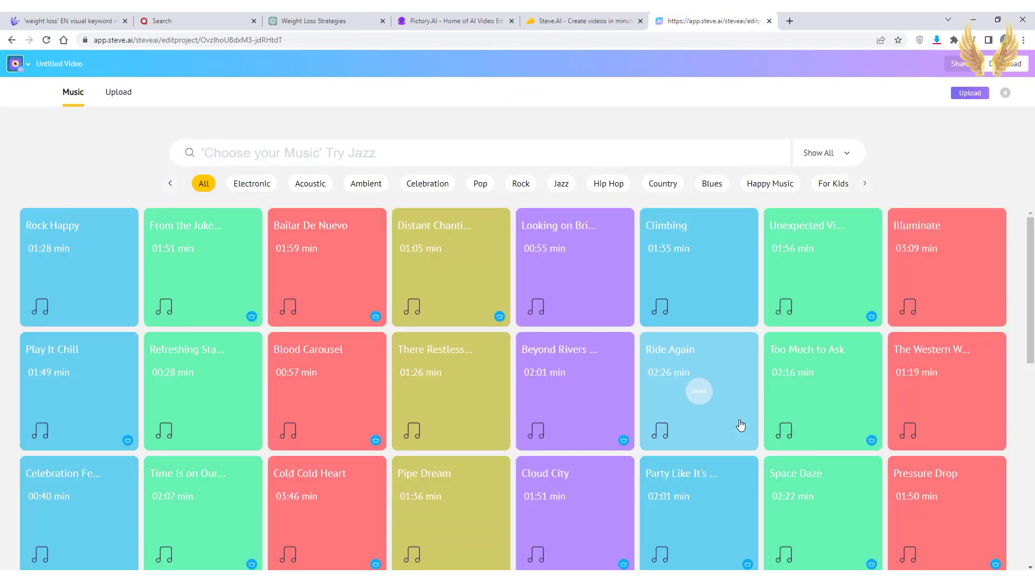
left_click(113, 92)
key("Escape")
Step: Swap scene 3's clip for a free 'weight loss' stock video of carrots being chopped
left_click(305, 517)
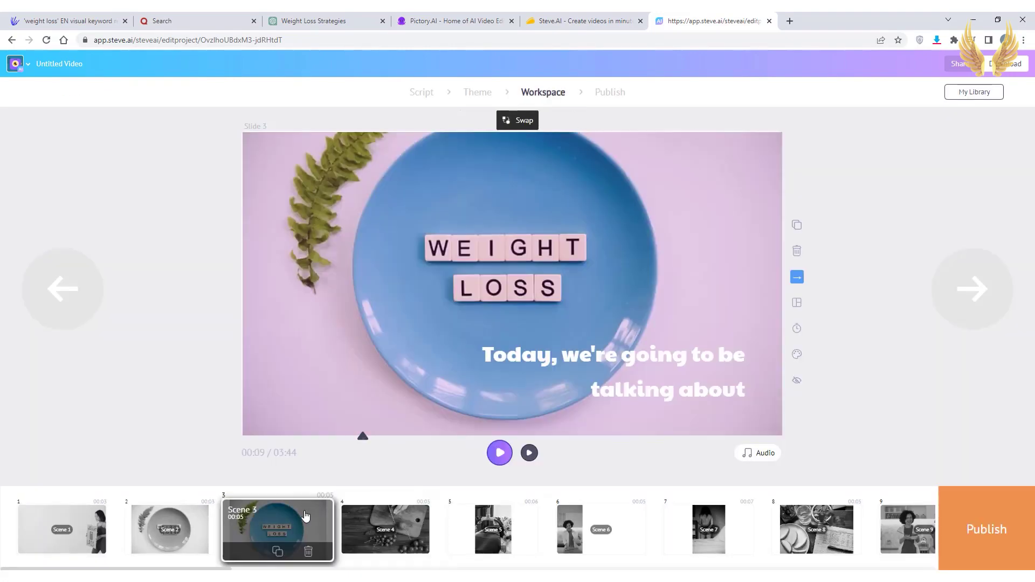
left_click(522, 121)
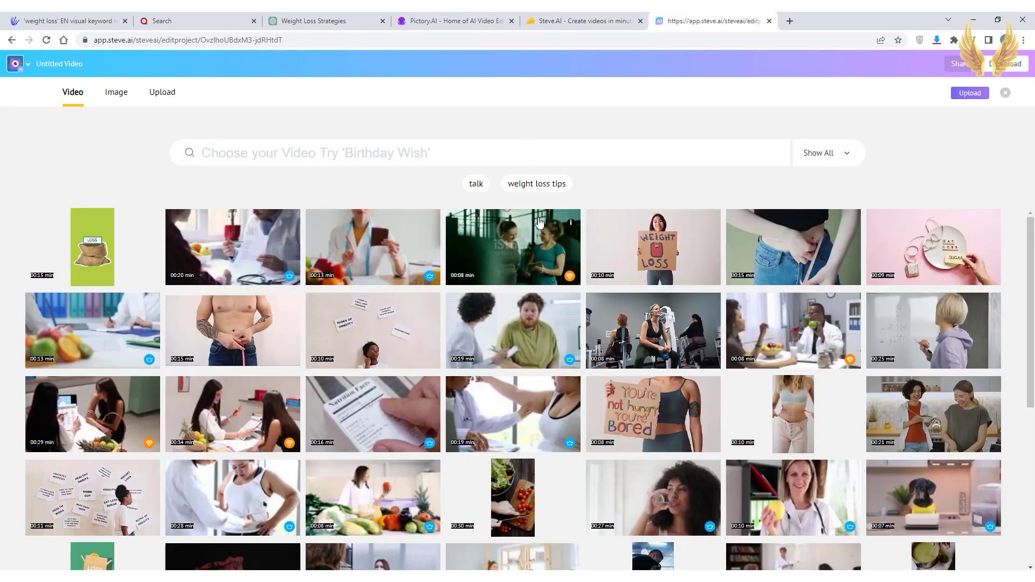
left_click(817, 154)
left_click(825, 198)
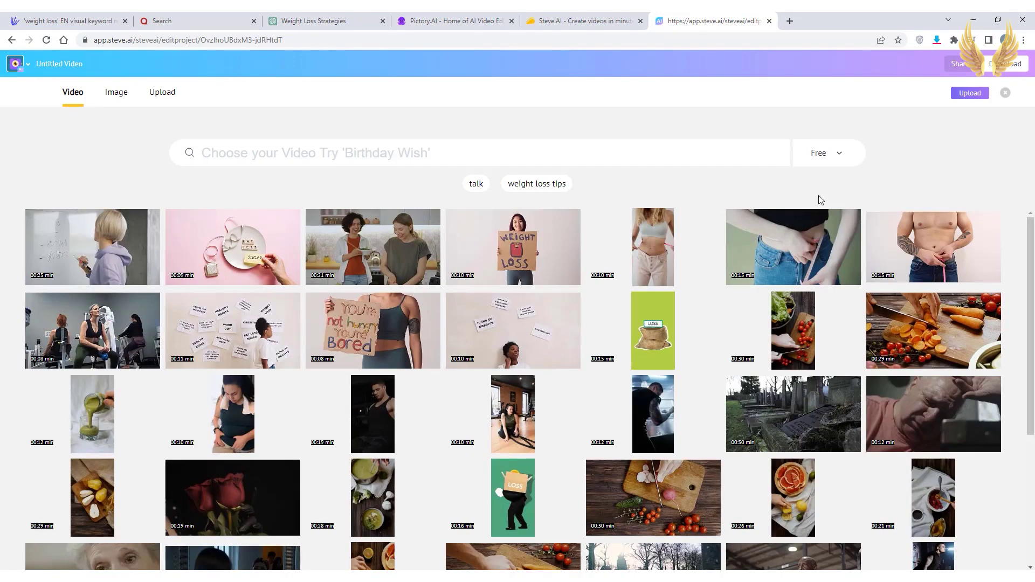
left_click(353, 157)
type("weight loss")
key("Return")
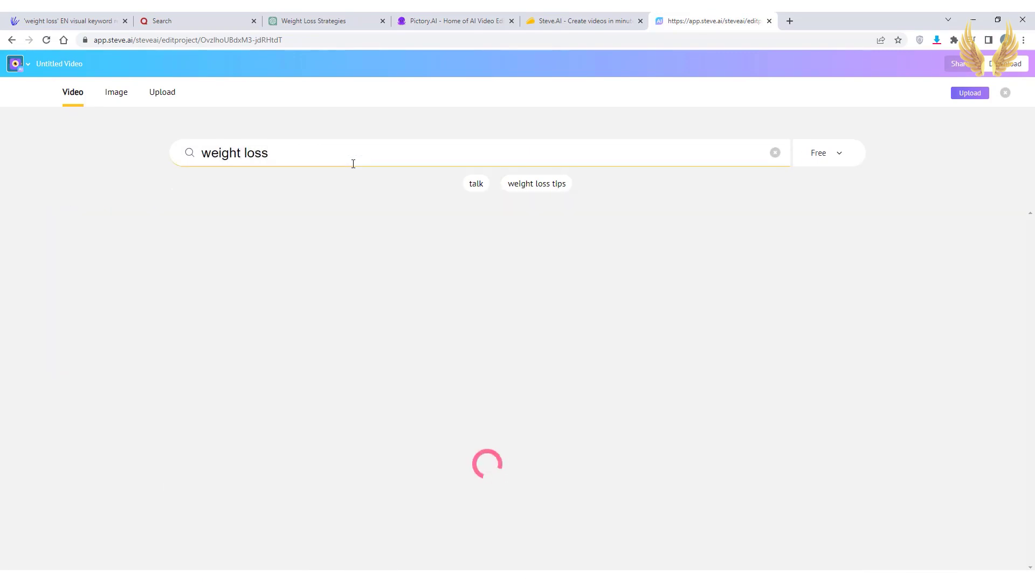
left_click(695, 426)
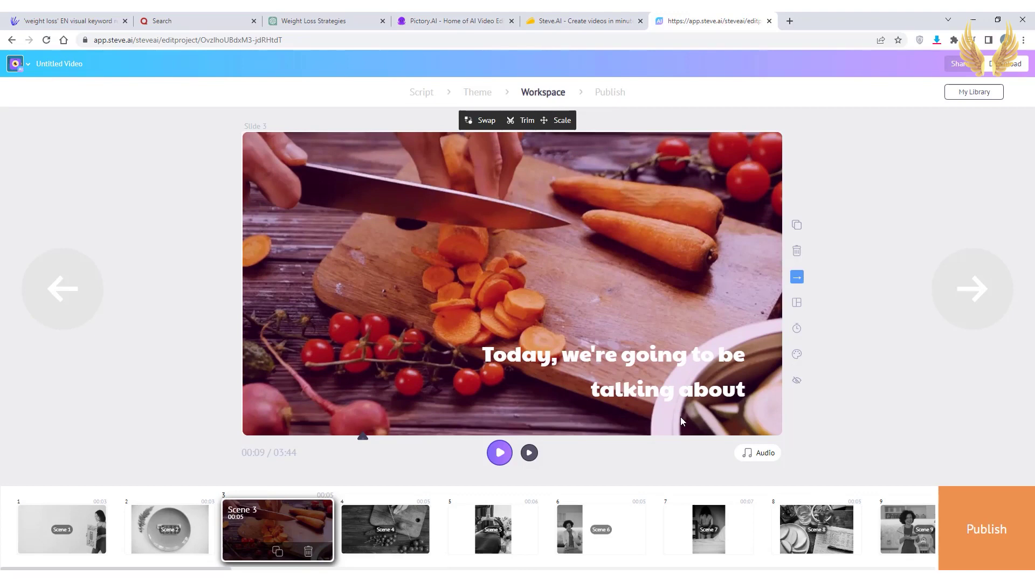
Step: Apply a different design theme to the video and select scene 3
left_click(480, 96)
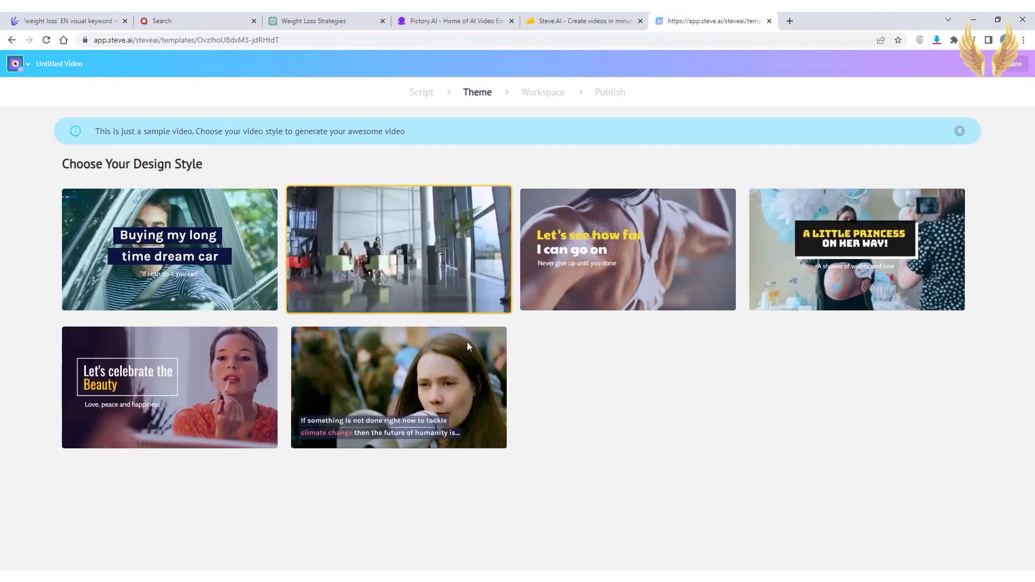
left_click(401, 381)
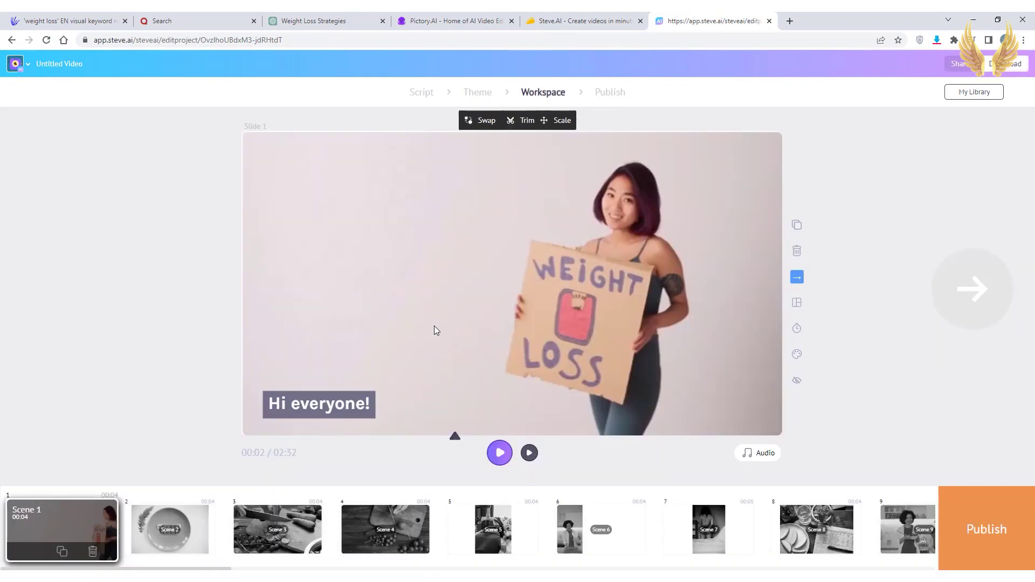
left_click(303, 532)
Step: Try several caption colour palettes and settle on color_10
left_click(797, 354)
left_click(874, 176)
left_click(865, 300)
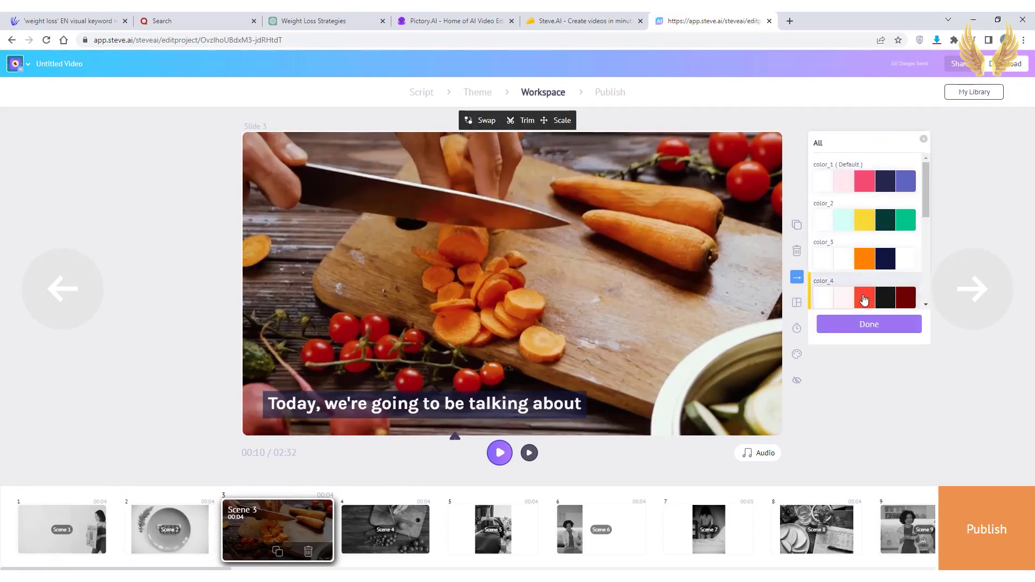
scroll(864, 299, "down", 3)
left_click(864, 231)
scroll(864, 231, "down", 1)
left_click(864, 247)
scroll(865, 247, "down", 1)
left_click(867, 239)
scroll(867, 238, "down", 1)
left_click(870, 249)
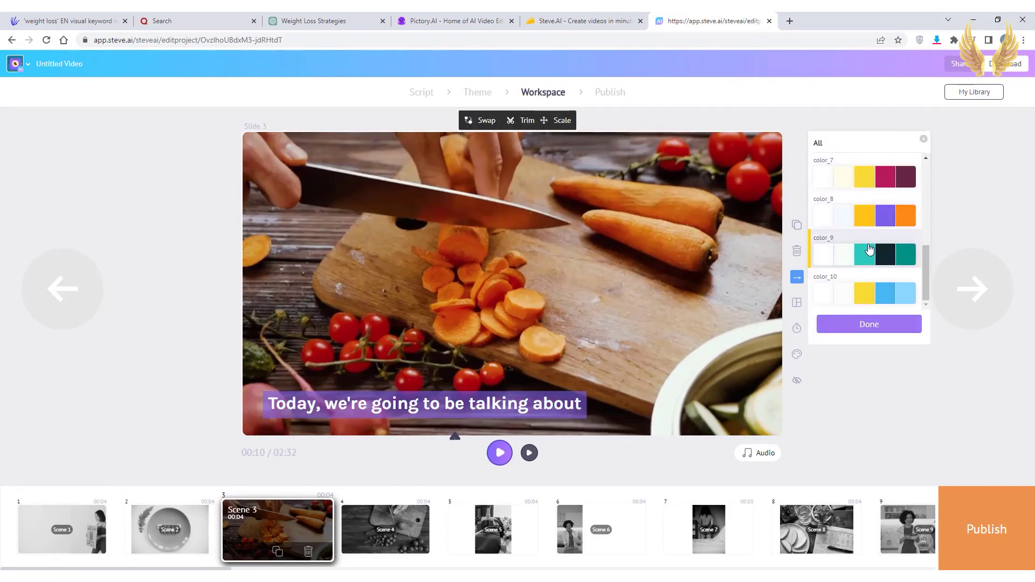
left_click(863, 291)
left_click(841, 429)
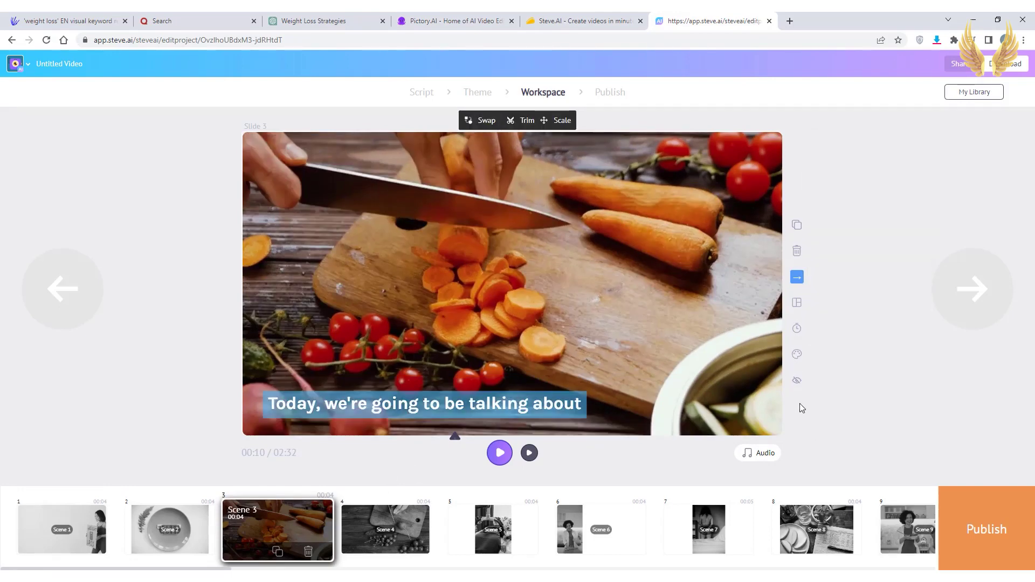
Step: Delete the word 'about' from scene 3's caption and apply the change
left_click(471, 406)
left_click(471, 404)
double_click(561, 269)
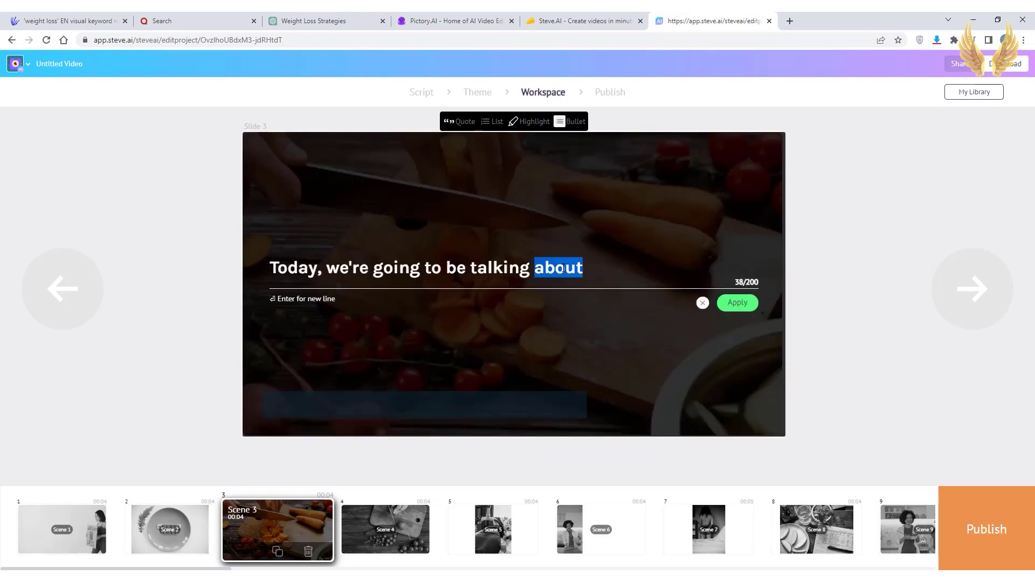
key("BackSpace")
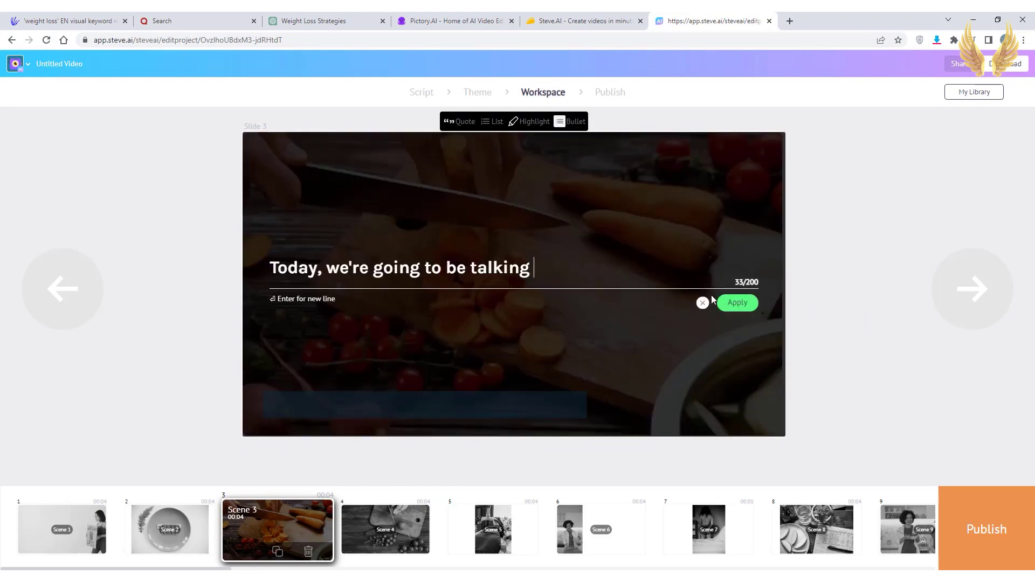
left_click(736, 304)
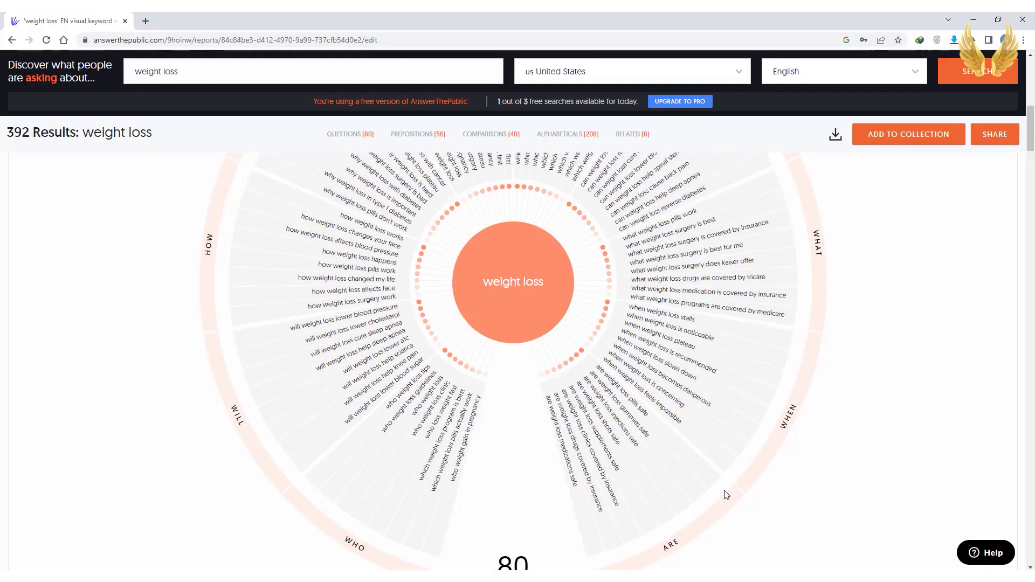
Step: Generate a Female Joanna voice-over for 'weight loss tips' and apply the first design template
scroll(725, 493, "down", 15)
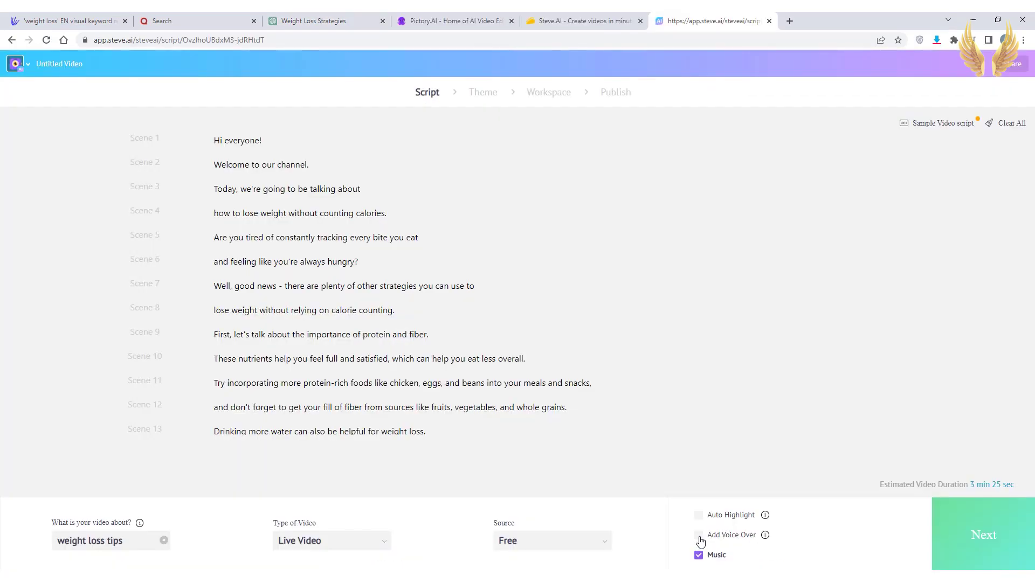
left_click(699, 535)
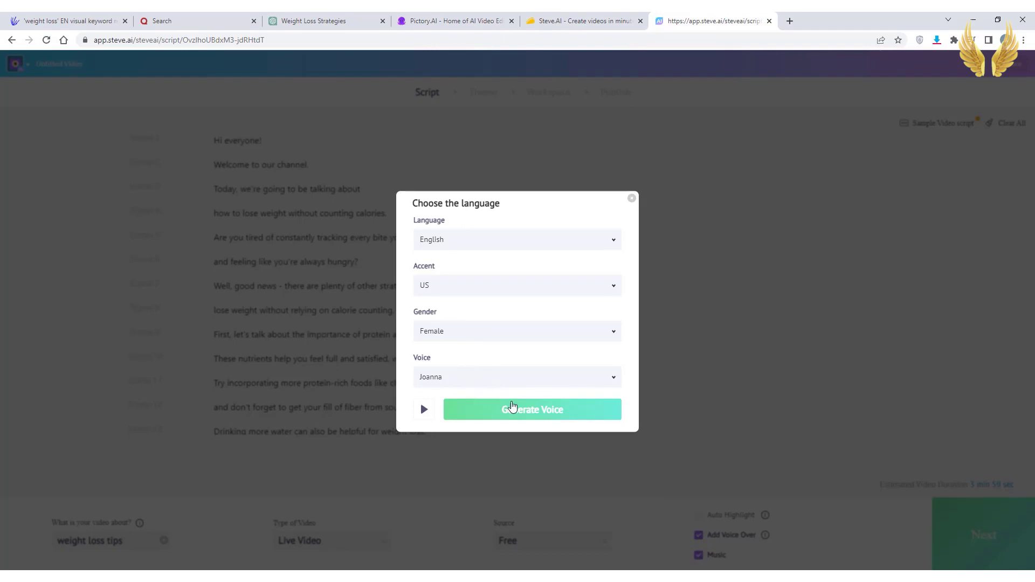
left_click(512, 409)
left_click(998, 535)
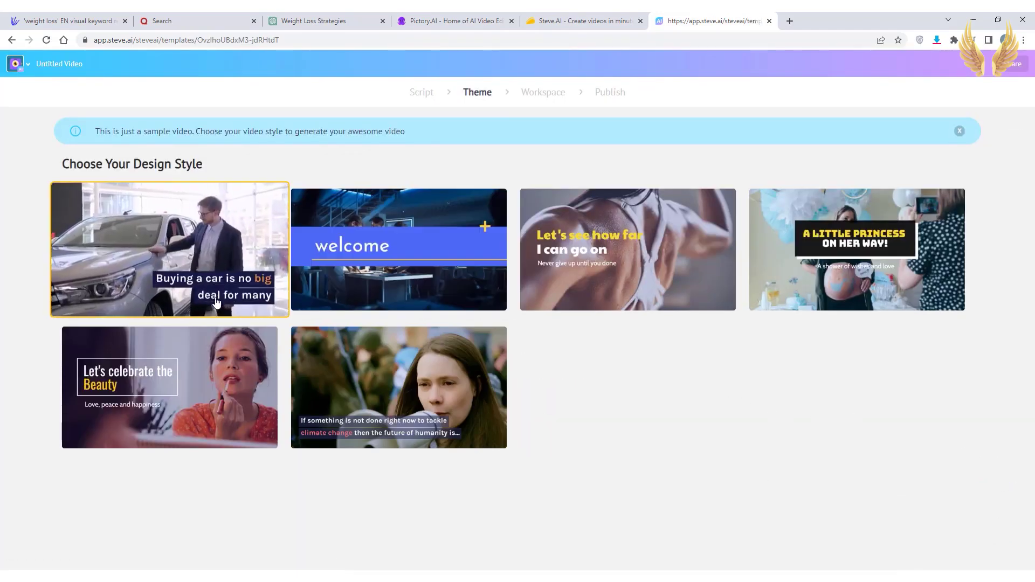
left_click(628, 254)
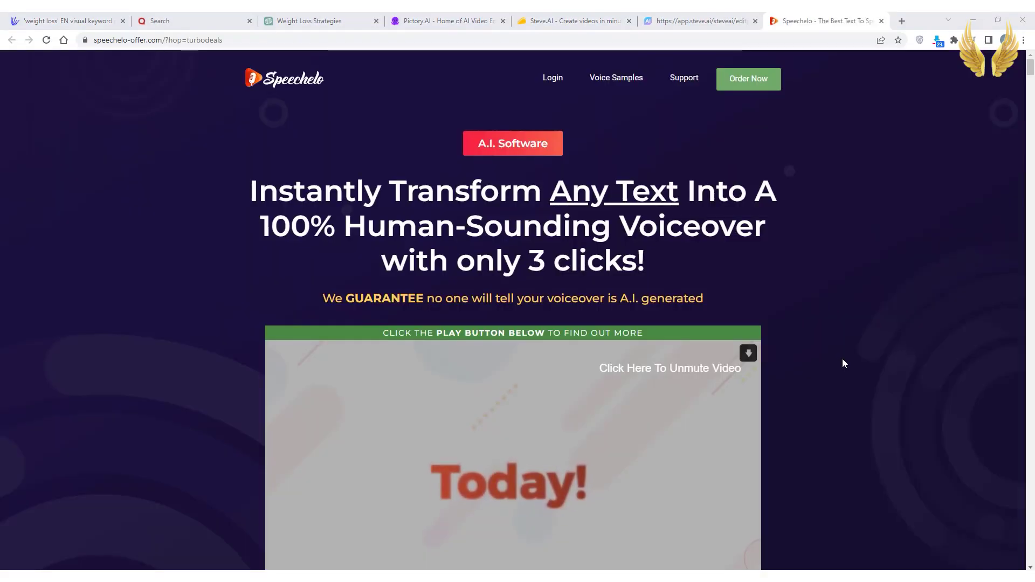
Step: Scroll through the Speechelo pages and close the Blaster Online voice generator tab
scroll(845, 364, "down", 18)
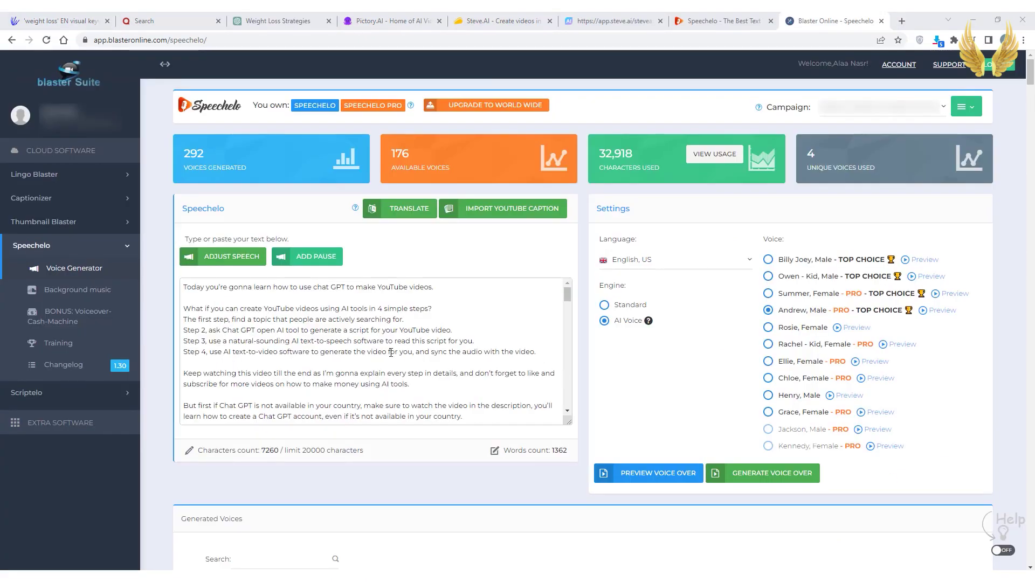
scroll(383, 352, "down", 5)
scroll(393, 353, "down", 2)
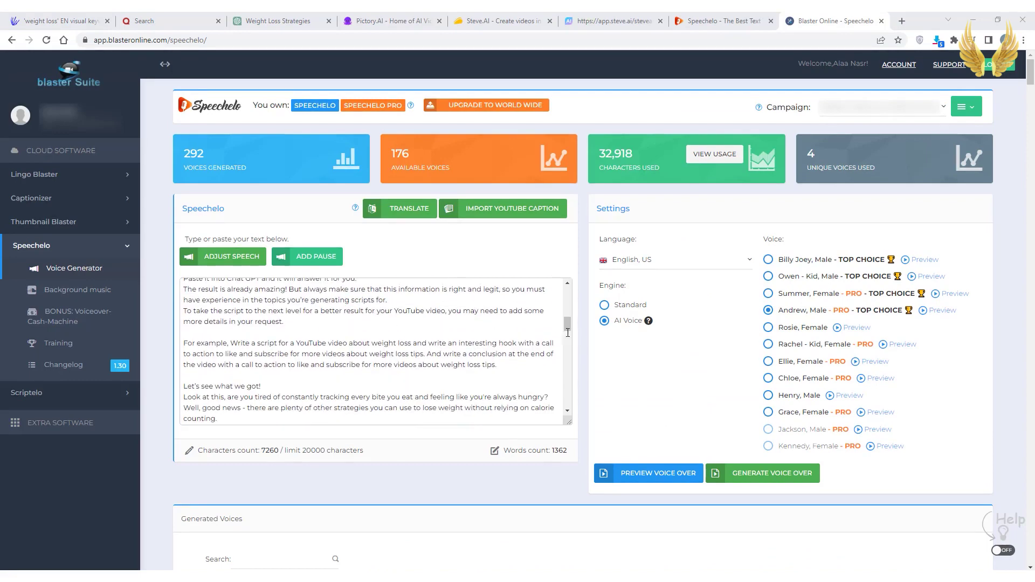
key("ctrl+w")
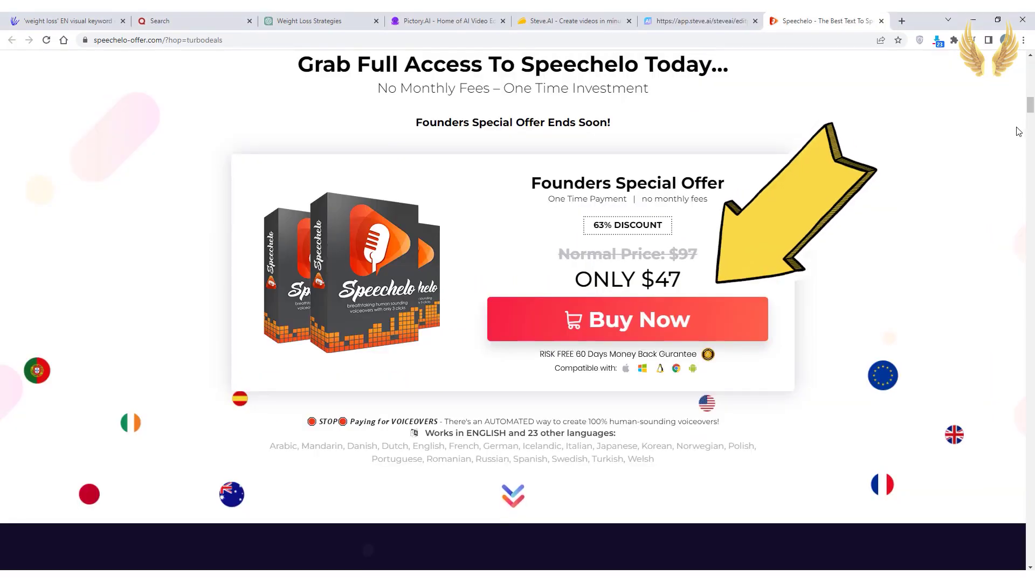